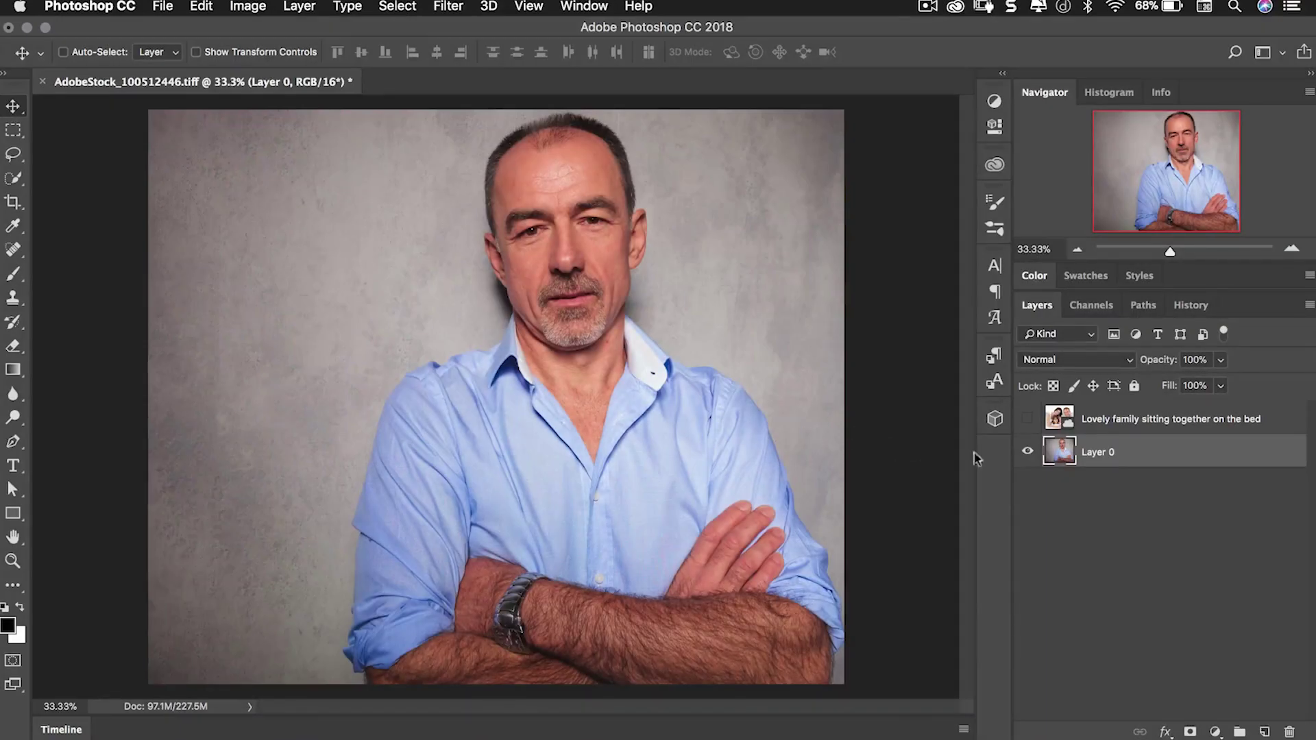
- Open the man's portrait in Liquify, then exit back to the document
click(449, 7)
click(500, 157)
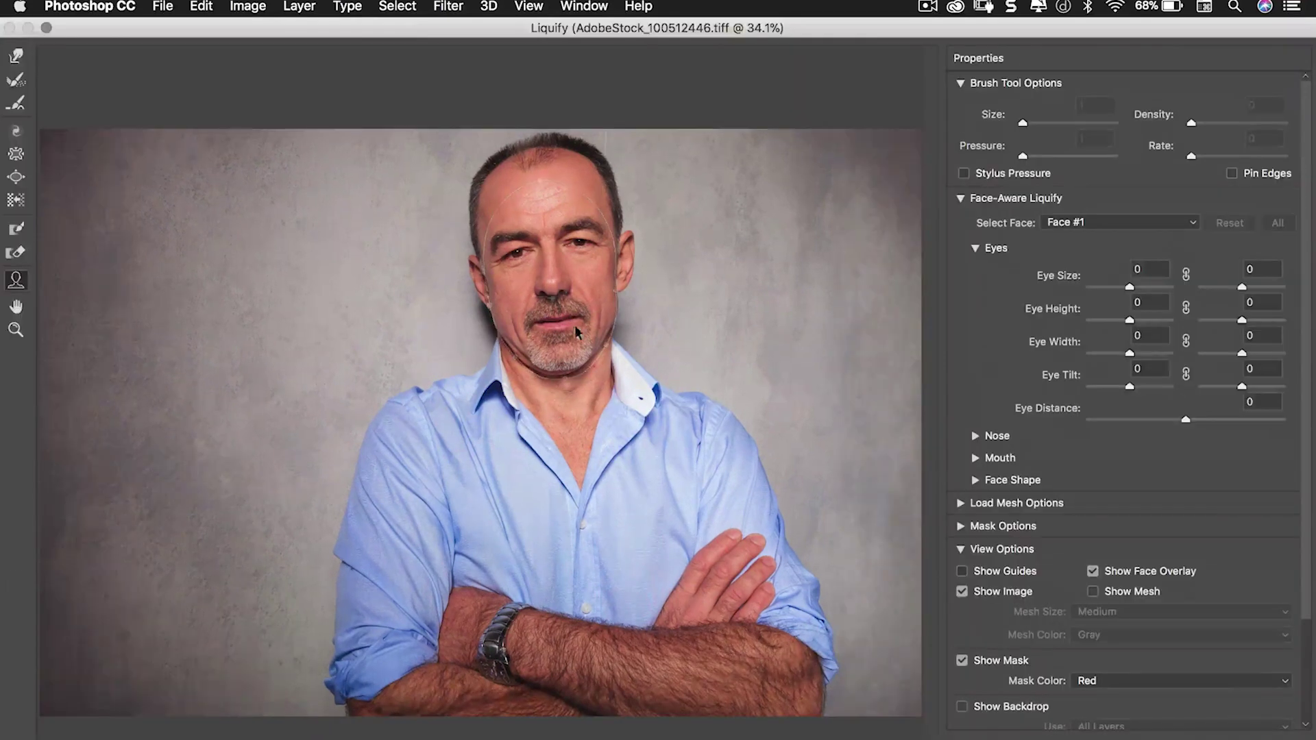
mouse_move(519, 258)
mouse_move(558, 322)
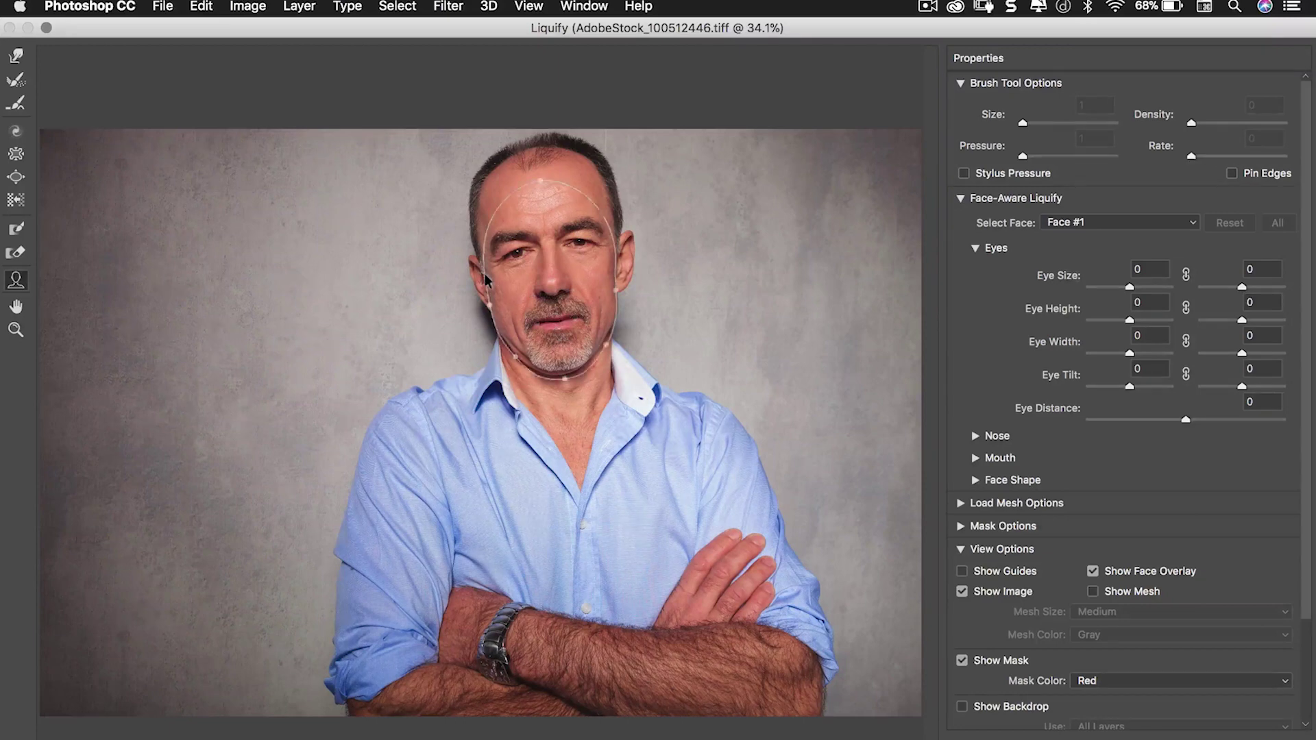
mouse_move(508, 336)
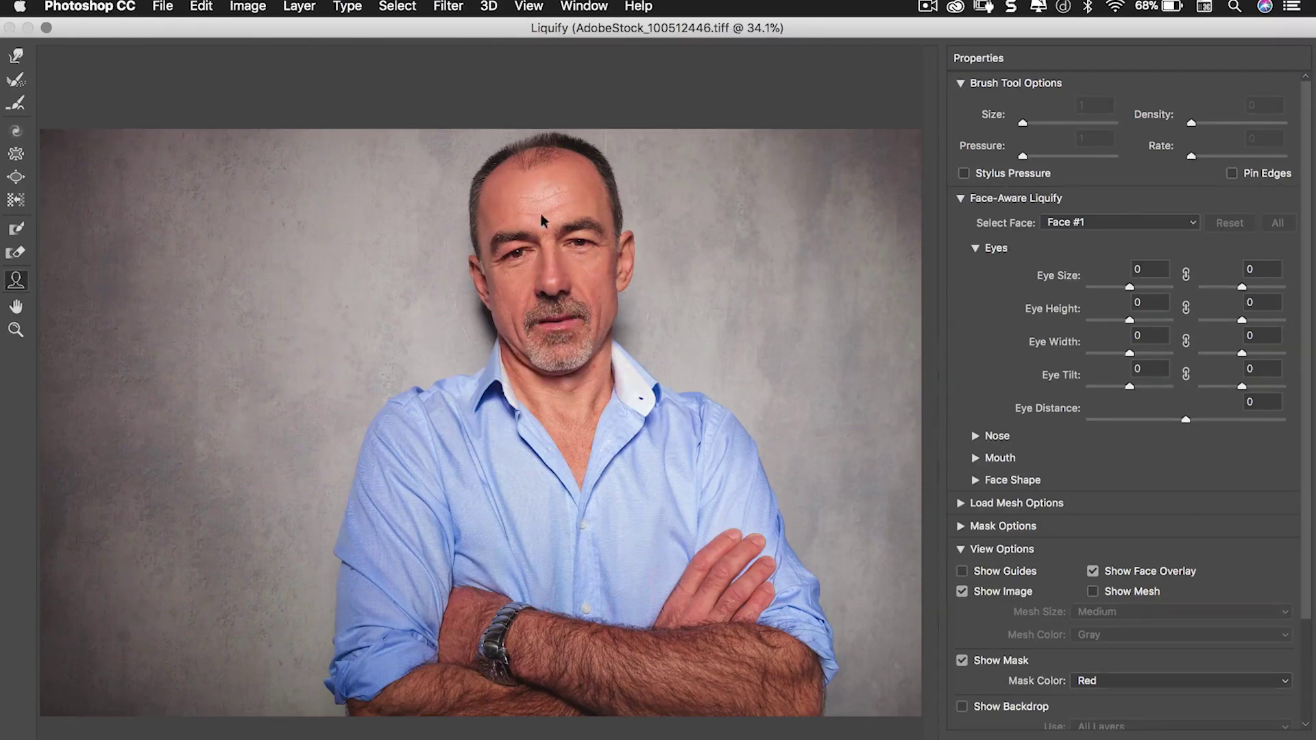
mouse_move(492, 293)
key(Return)
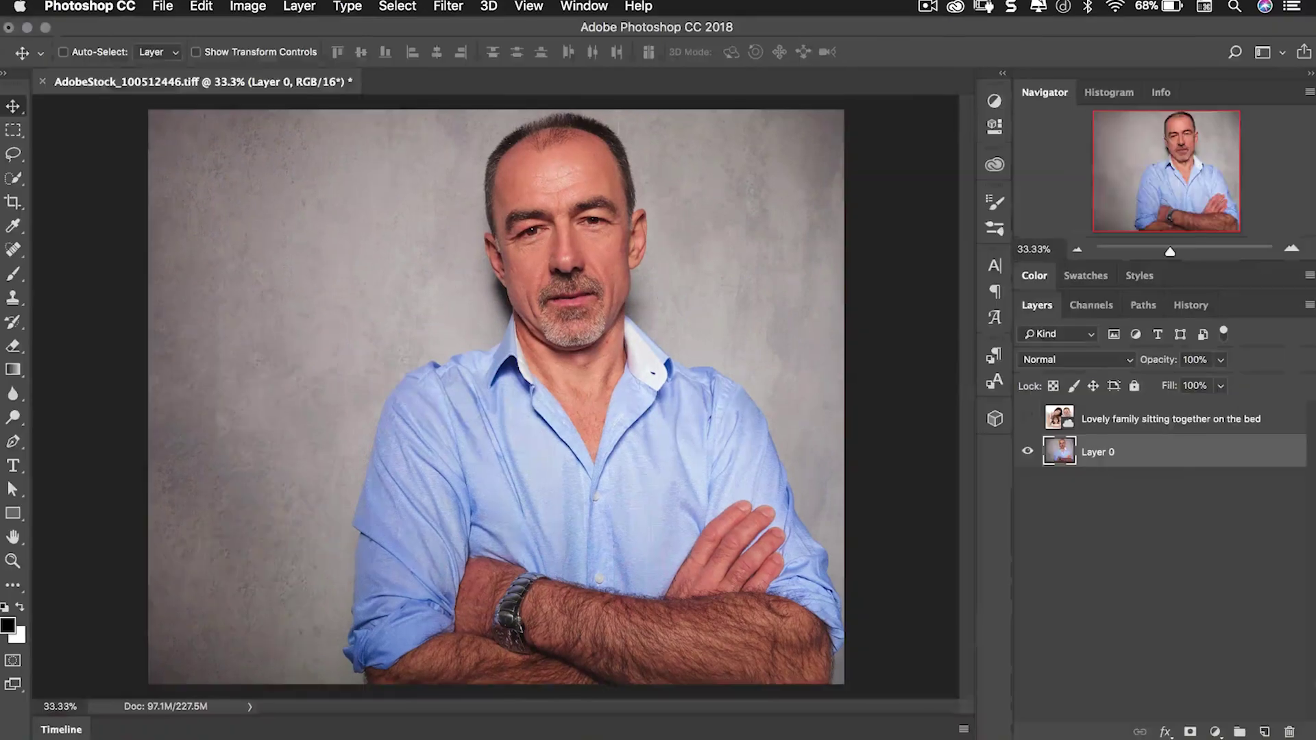
- Show and select the family photo layer, then check Liquify's Select Face list for all four faces
click(1027, 418)
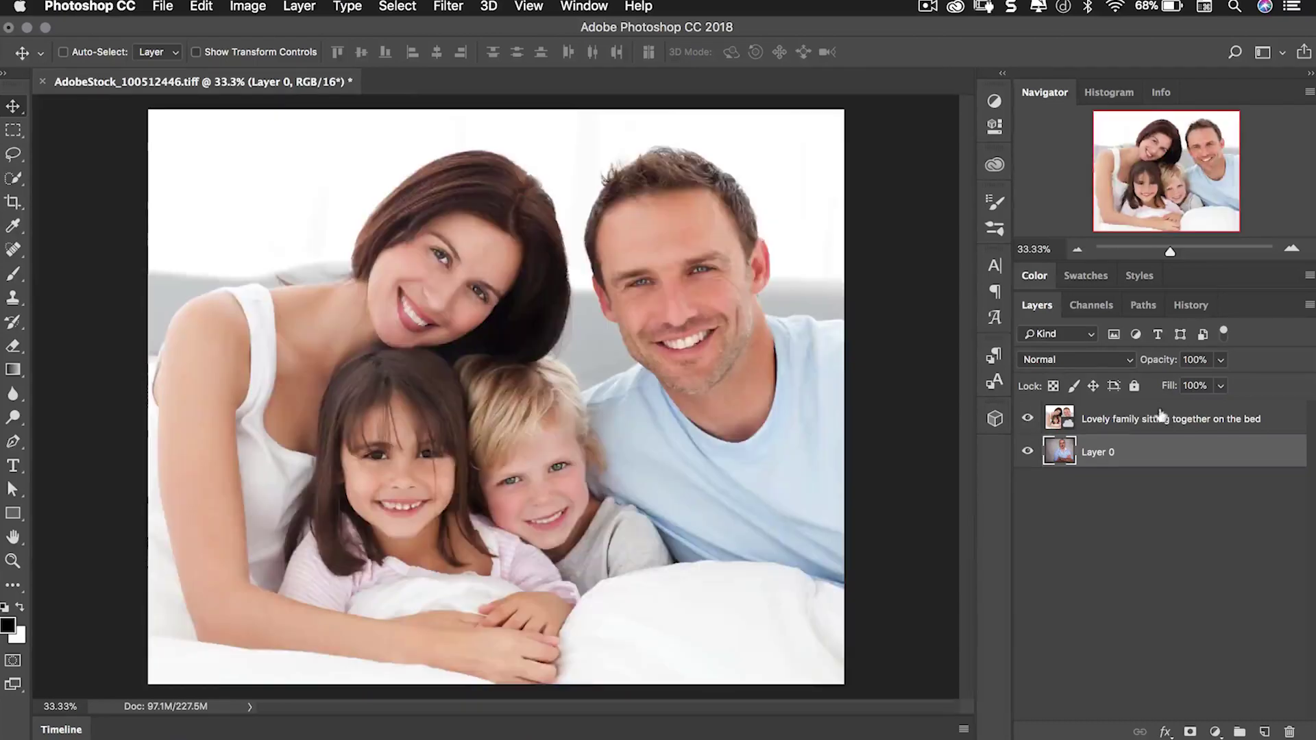
click(1059, 419)
click(448, 6)
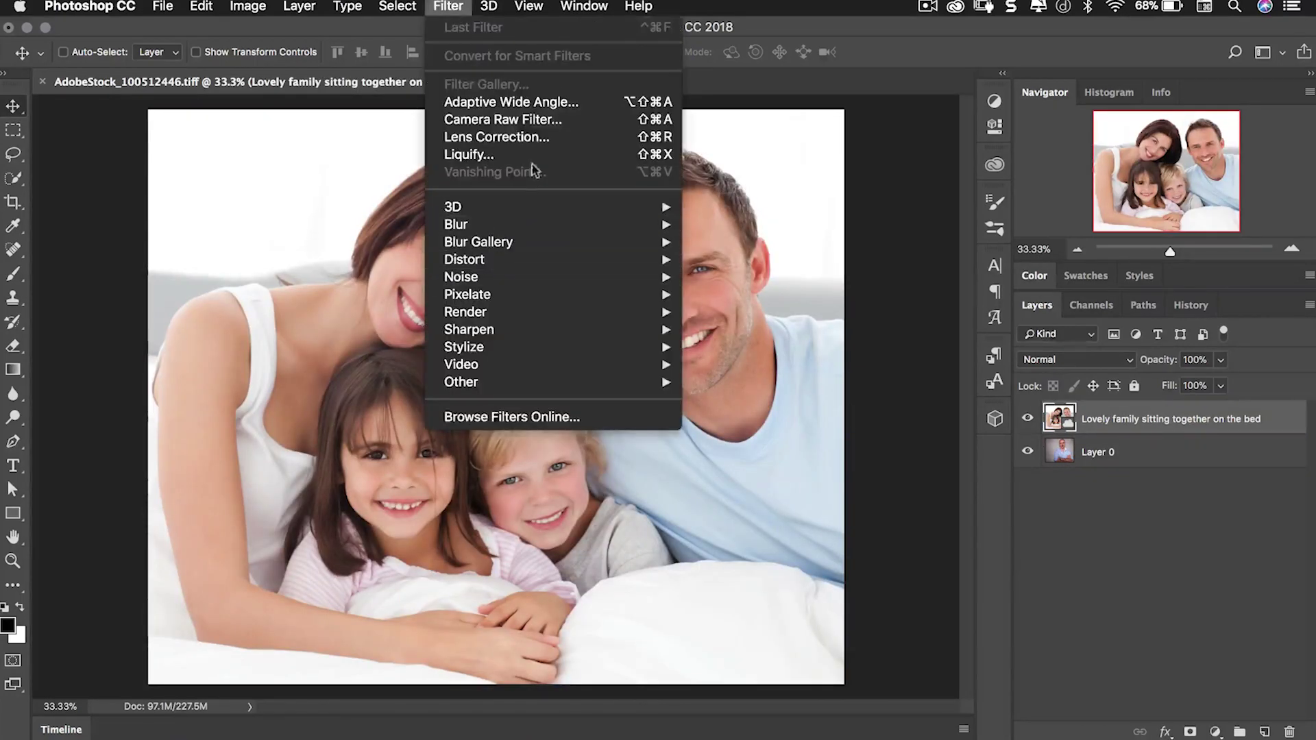
click(518, 156)
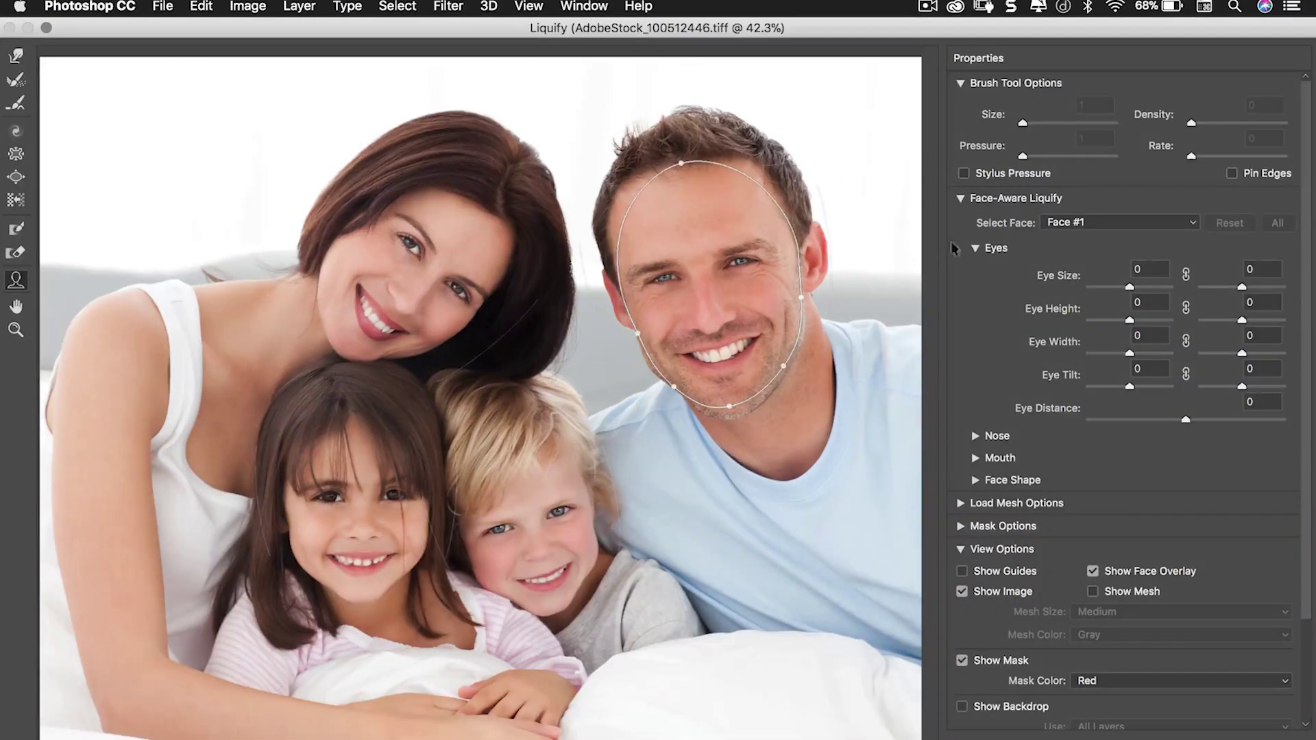
click(1170, 224)
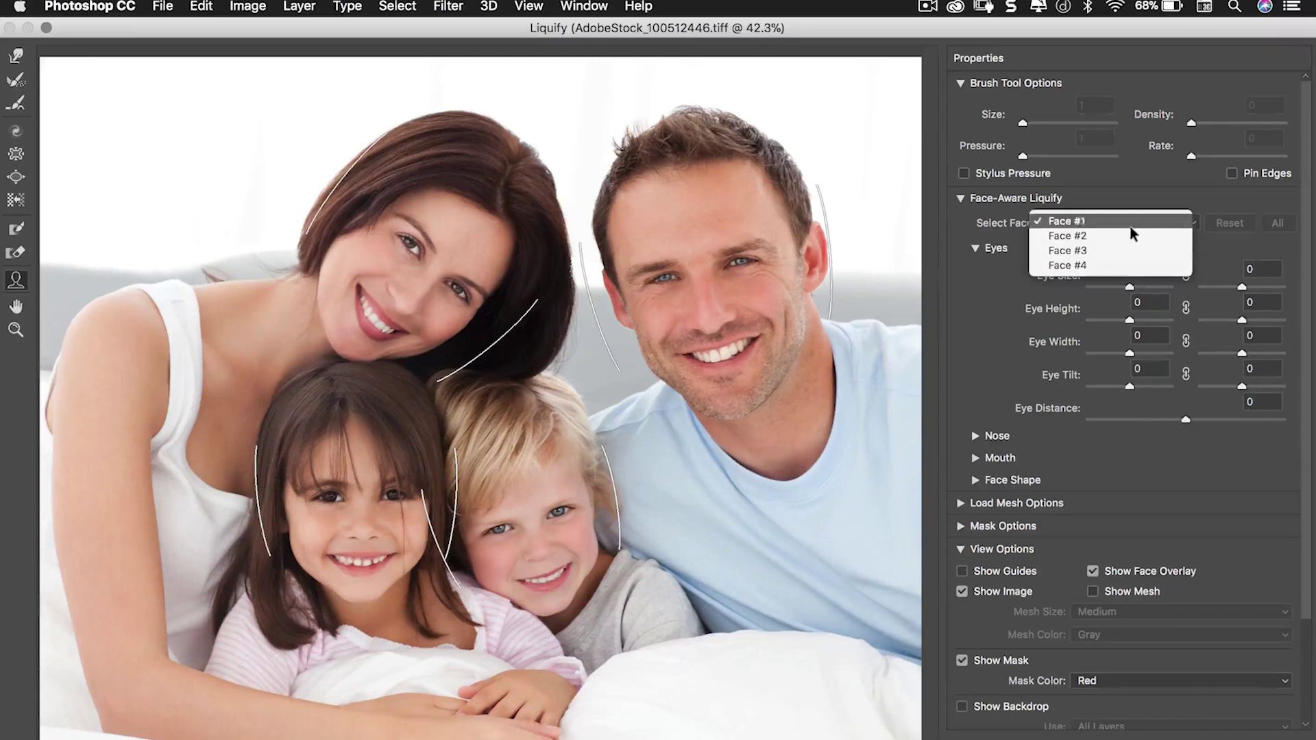
click(973, 381)
mouse_move(469, 547)
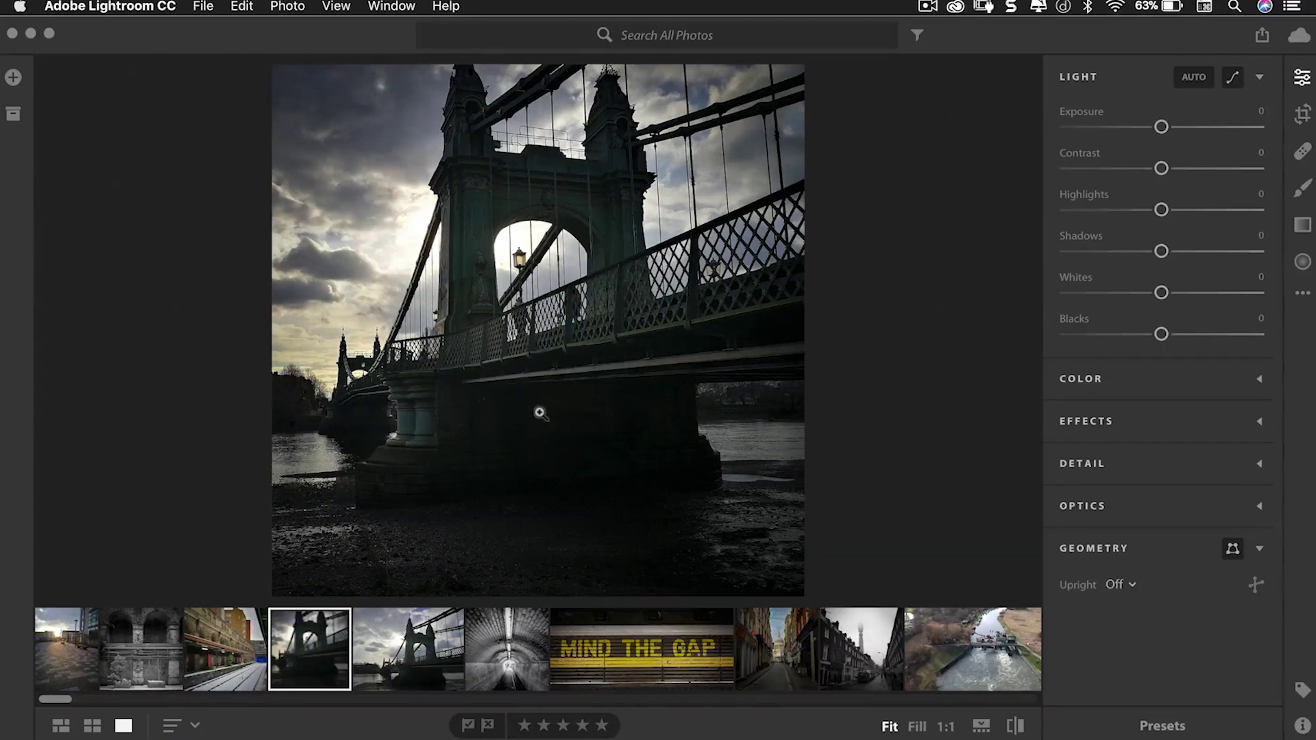
- Apply Auto light to the bridge photo (Exposure +0.42, Shadows +70), toggling it to compare and leaving it on
click(1195, 77)
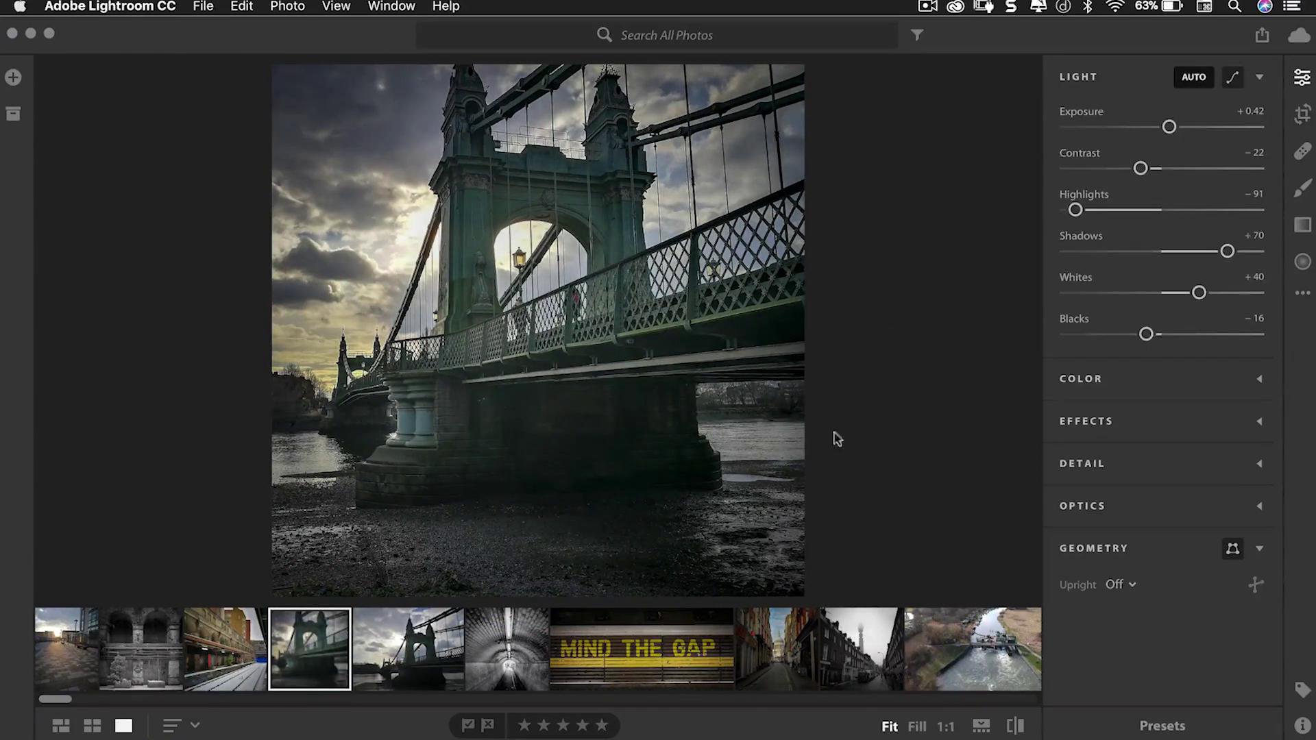
click(1194, 77)
click(1195, 78)
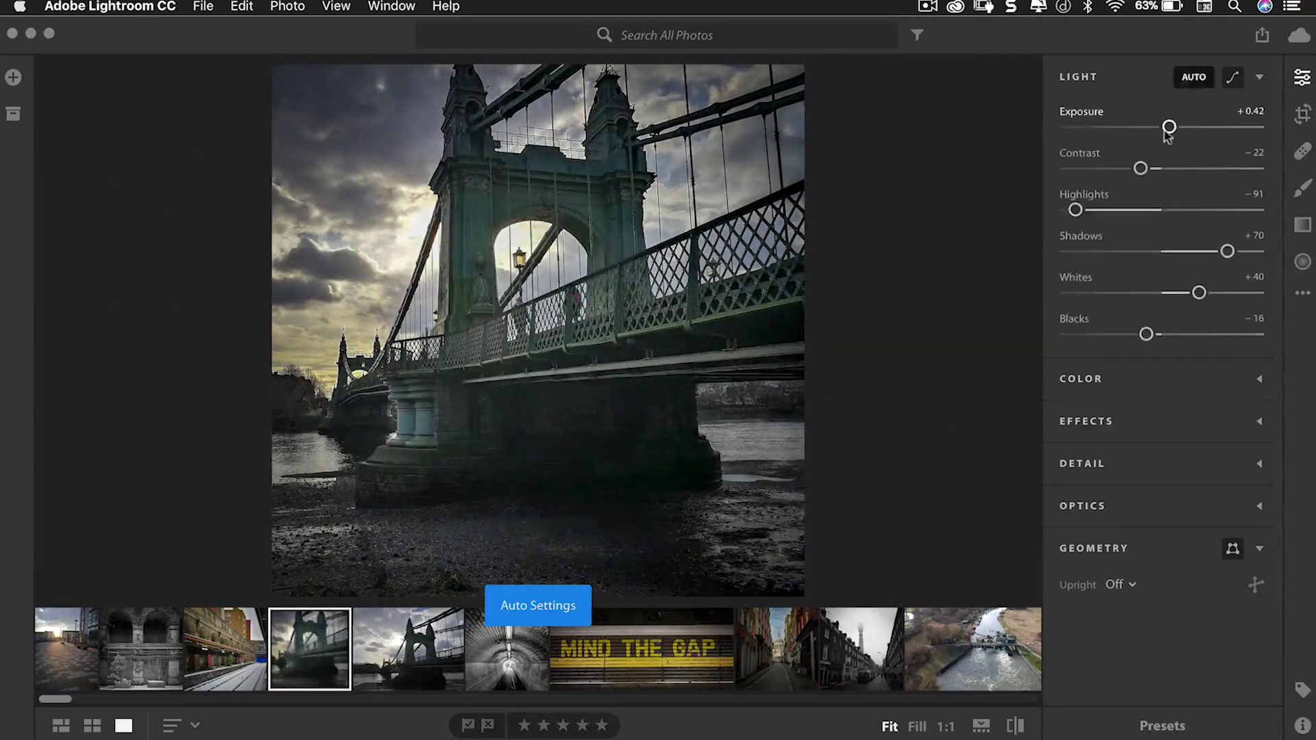
click(1194, 77)
click(1194, 77)
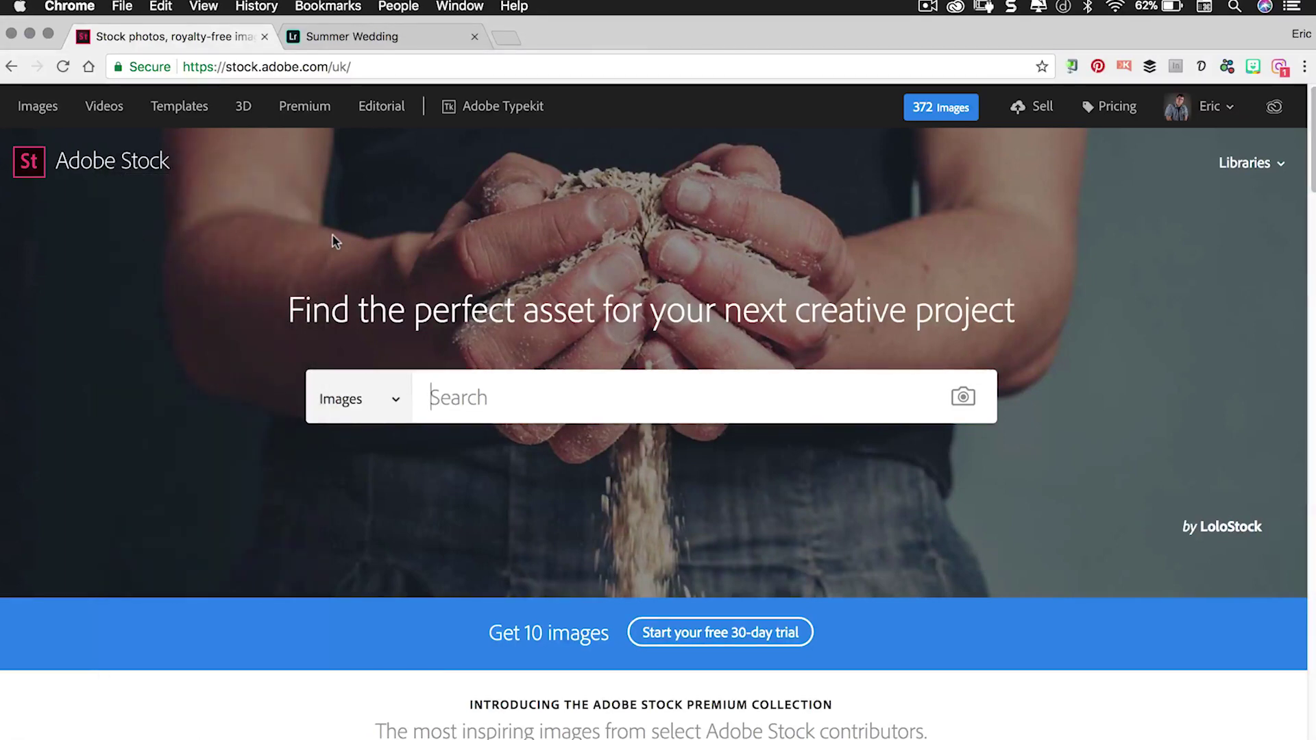
- Search Adobe Stock for 'flower' and scroll the 7,050,669 image results
text(flower)
key(Return)
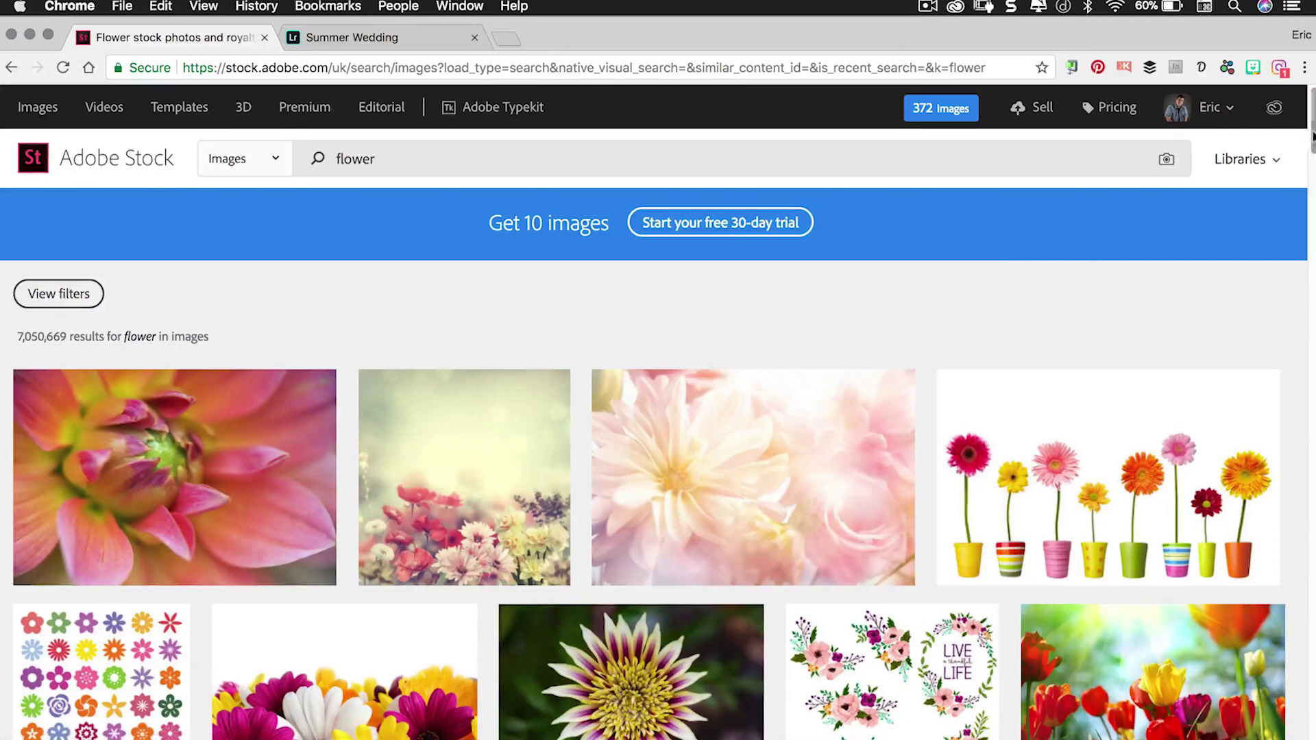
mouse_move(1311, 147)
mouse_down()
mouse_move(1312, 298)
mouse_move(1312, 138)
mouse_up()
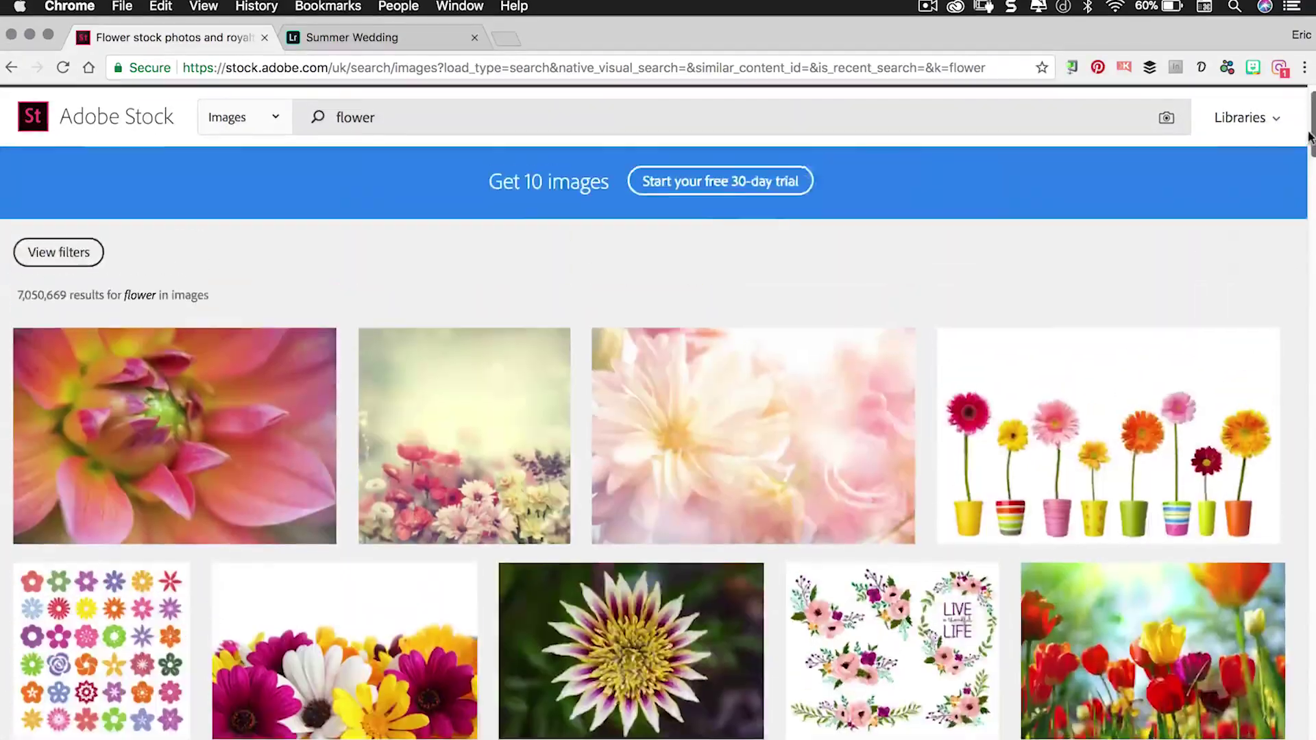
- Set the Depth of Field filter to More Blur, narrowing the flower results to 5,215,608
click(59, 295)
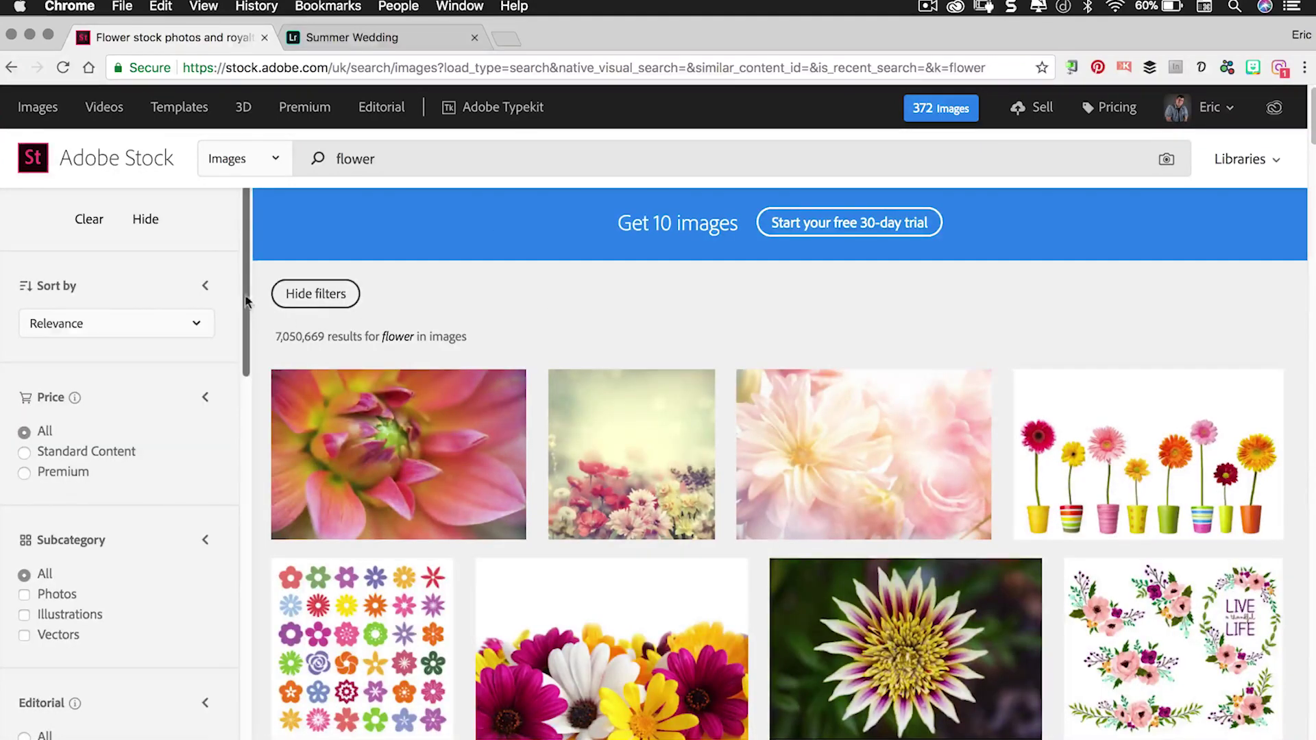
drag(246, 308, 271, 523)
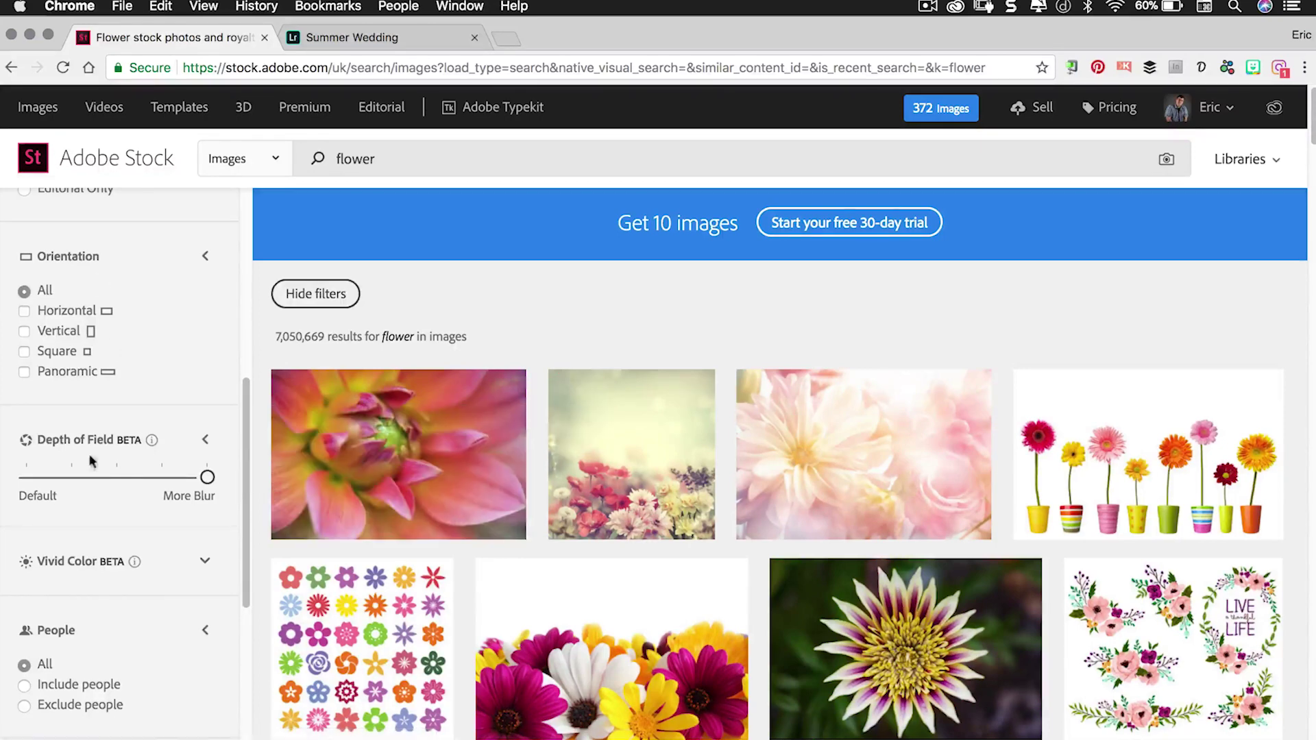
click(207, 478)
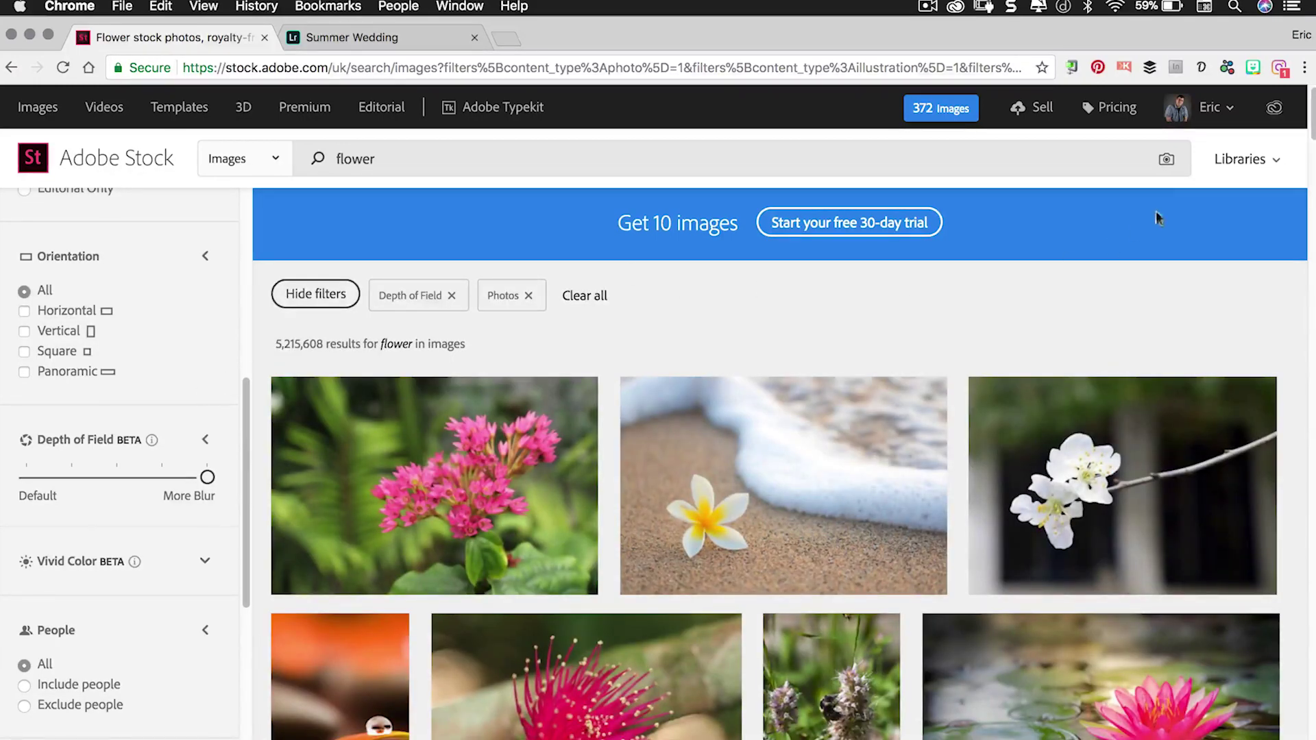
scroll(1306, 164, down, 1)
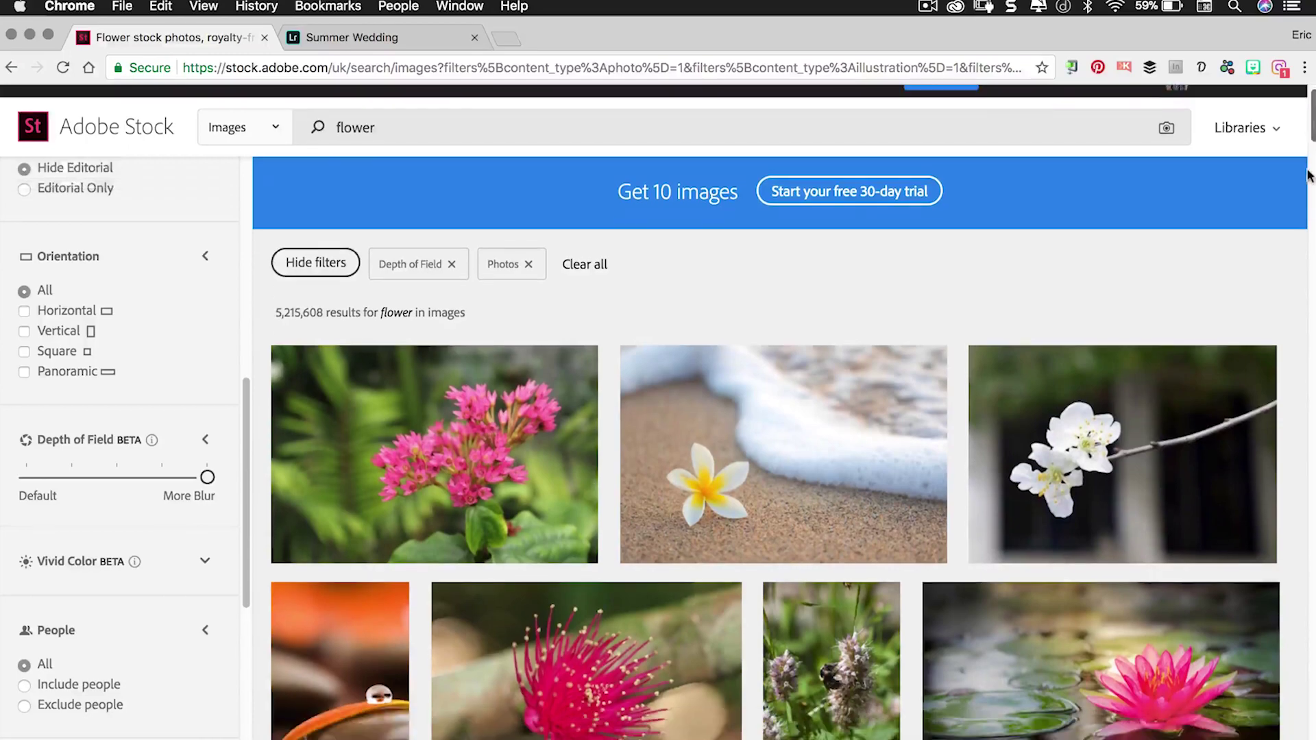
scroll(1308, 179, down, 10)
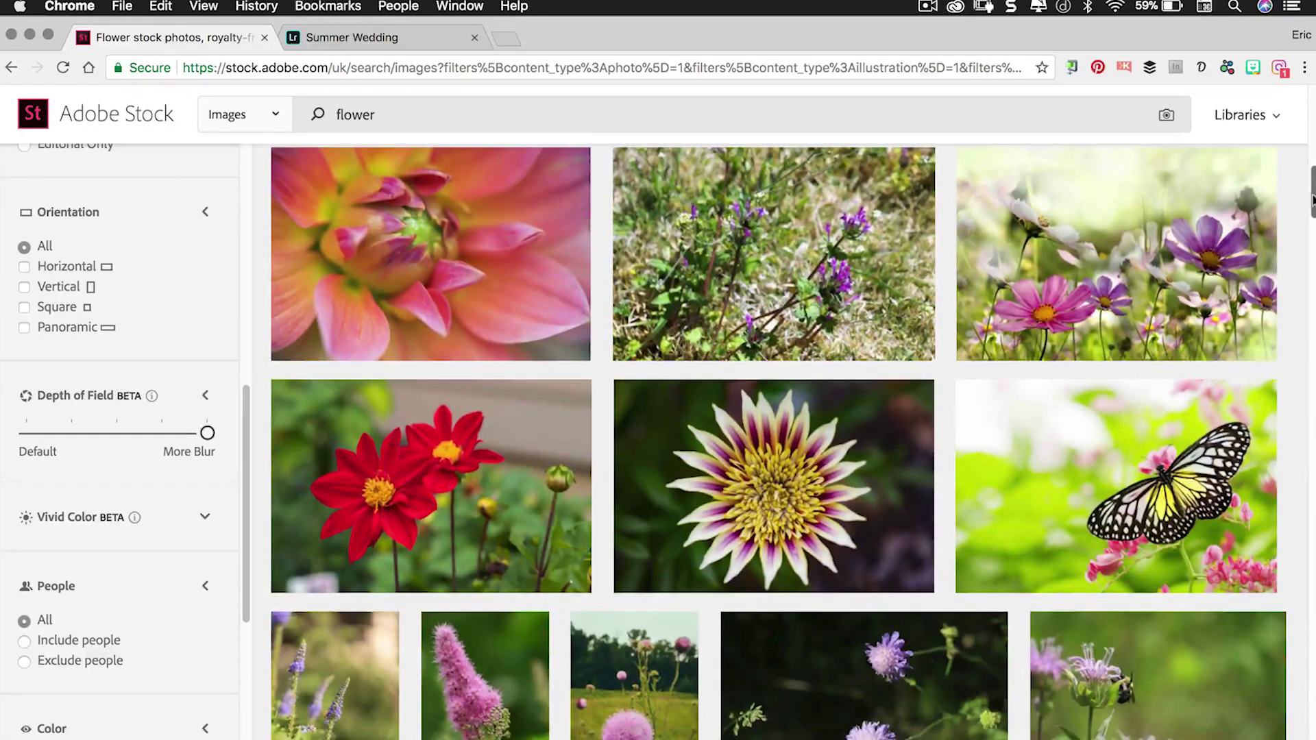
scroll(1308, 206, up, 15)
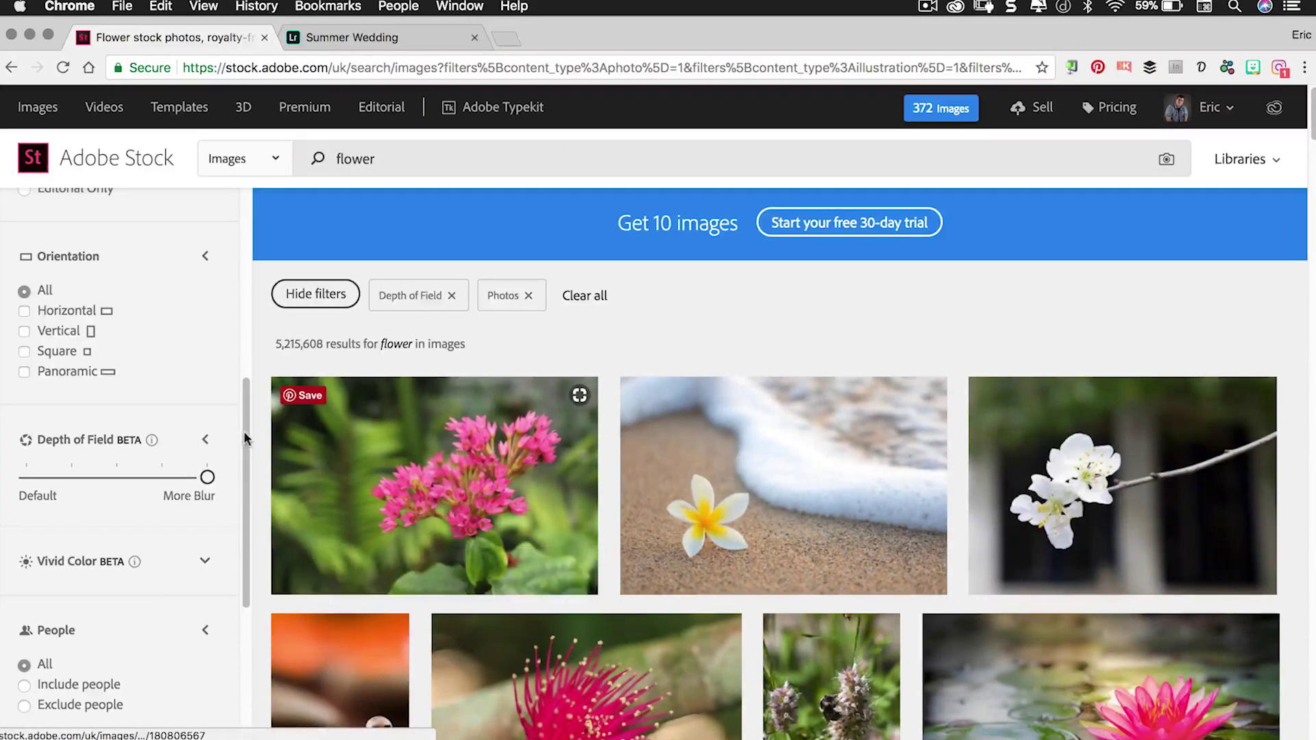
- Set the Vivid Color filter to the most vividly coloured images
drag(248, 446, 253, 492)
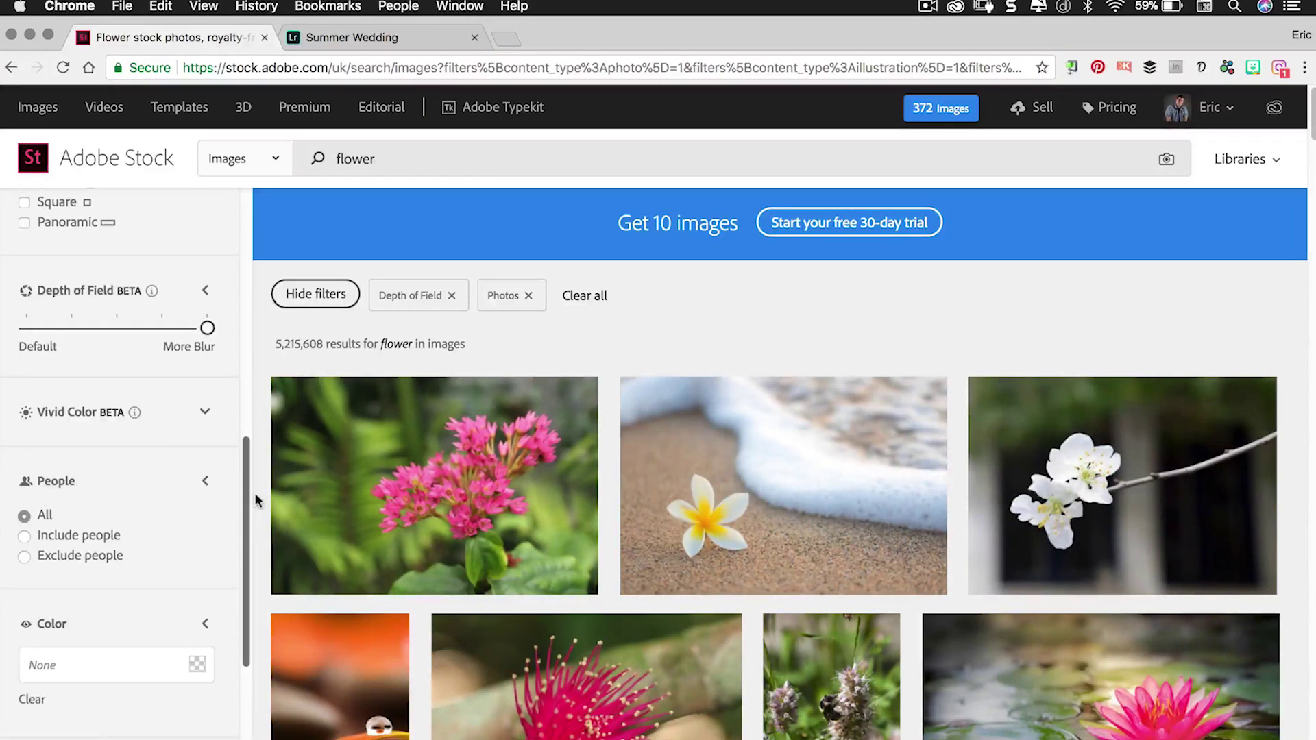
click(204, 414)
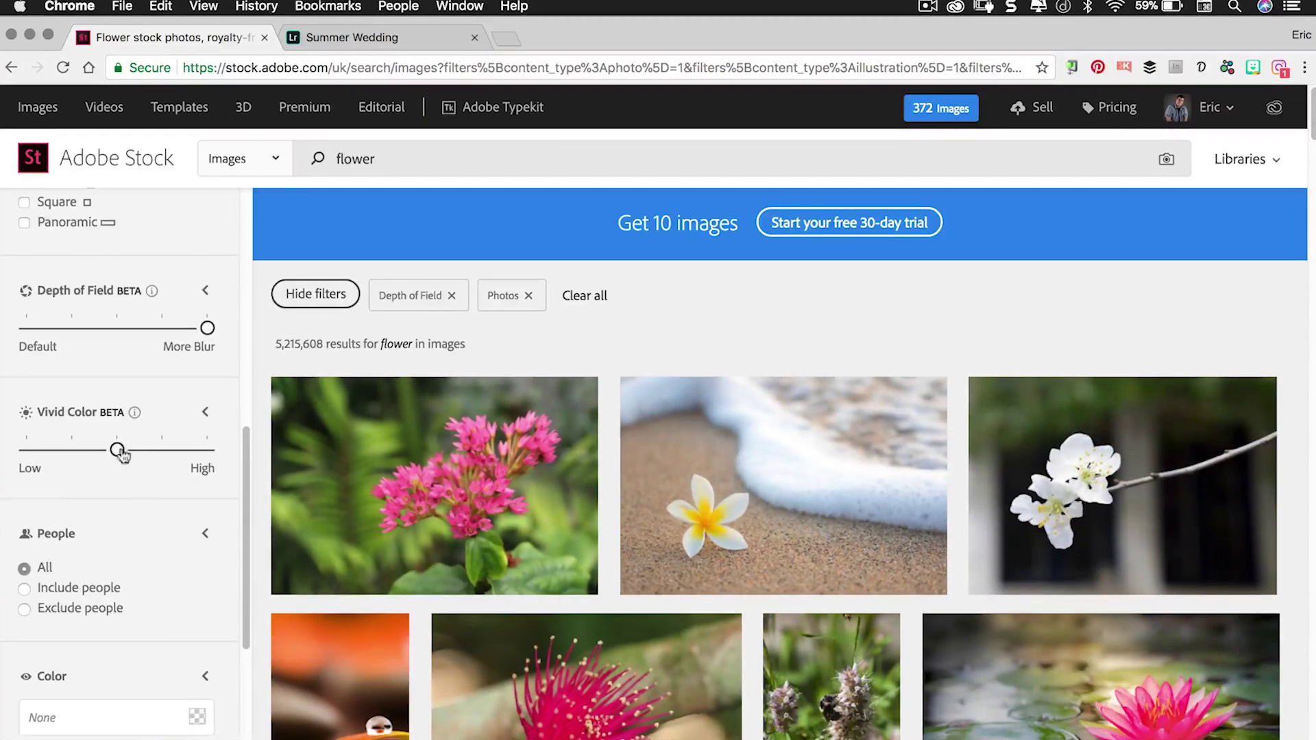
drag(122, 456, 208, 450)
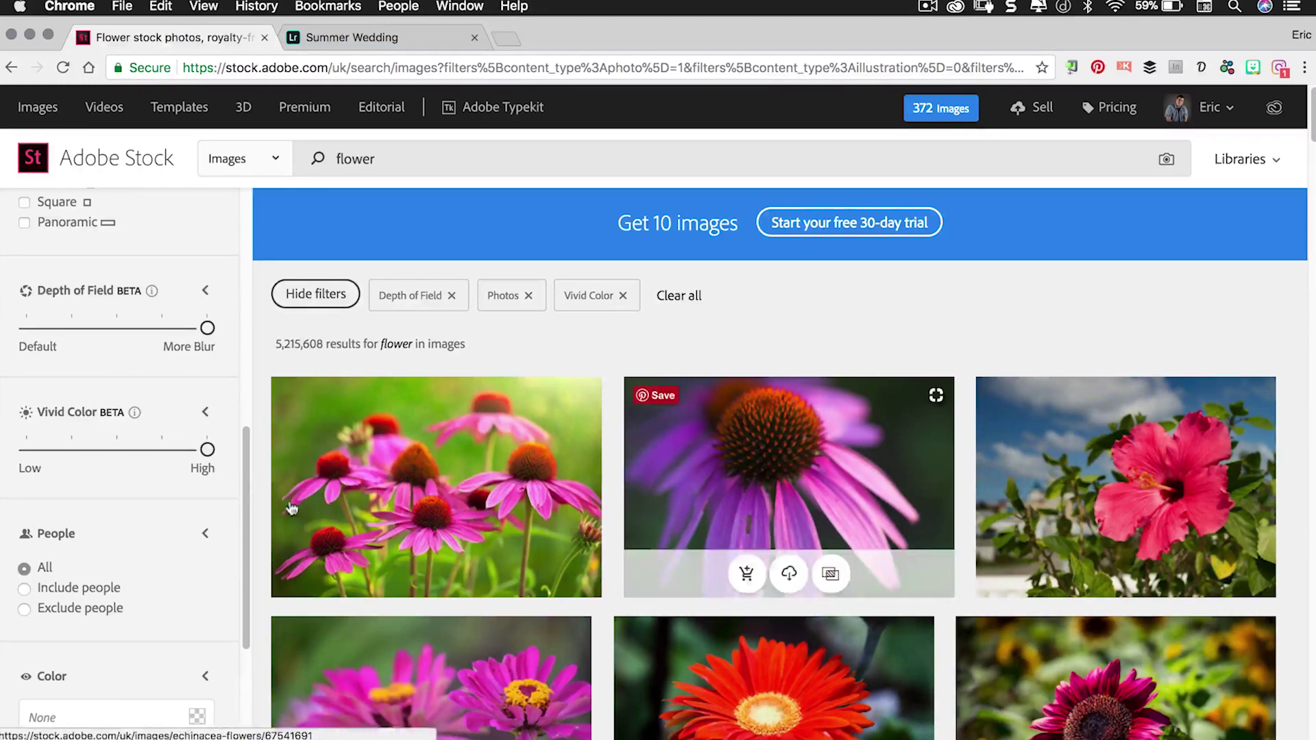
- Filter the flower photos by colour #EBFF0A, leaving 6,865 results, and scroll through them
drag(247, 506, 257, 590)
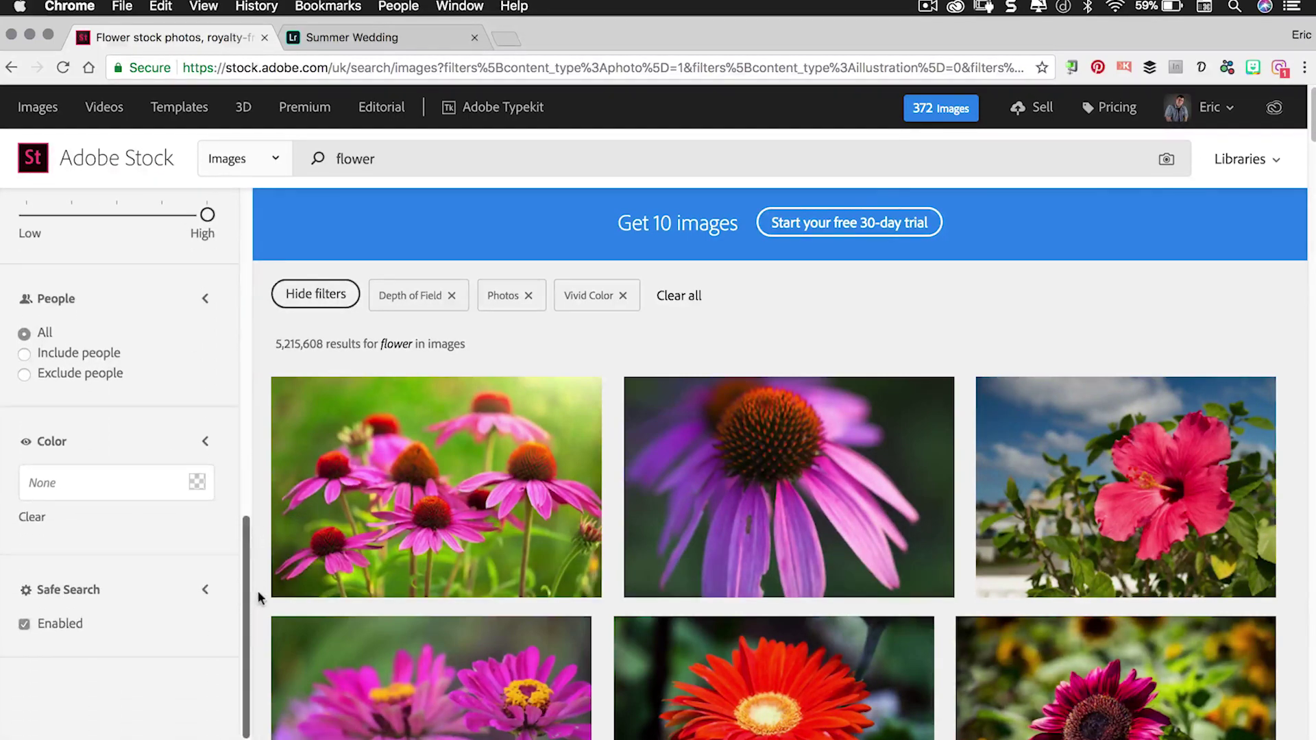
click(211, 489)
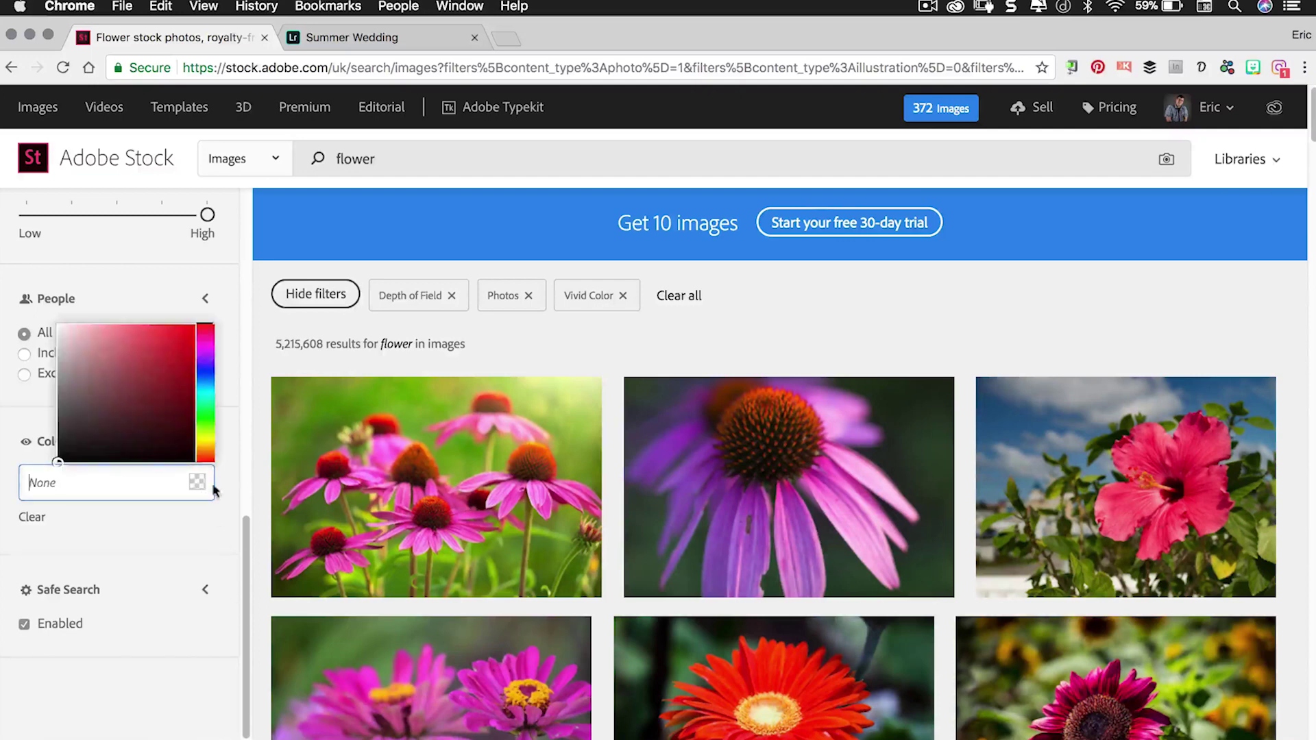
click(206, 439)
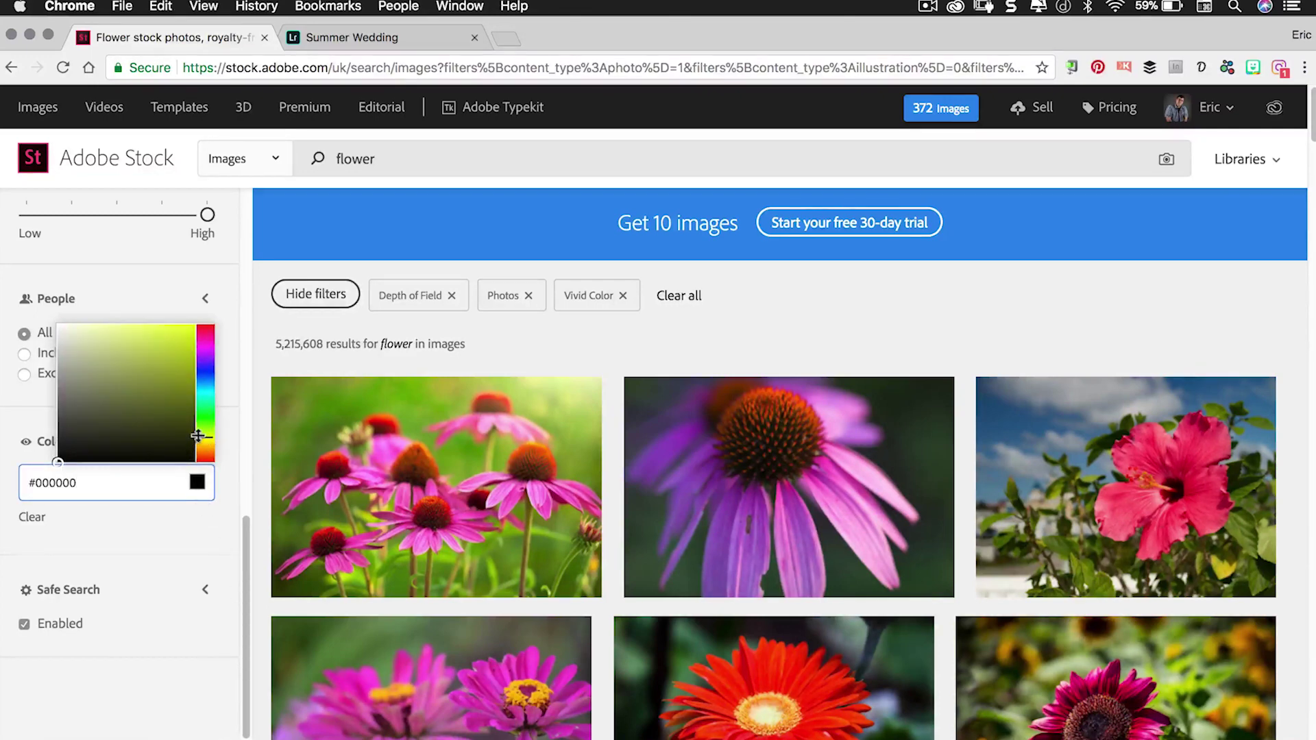
drag(169, 341, 191, 325)
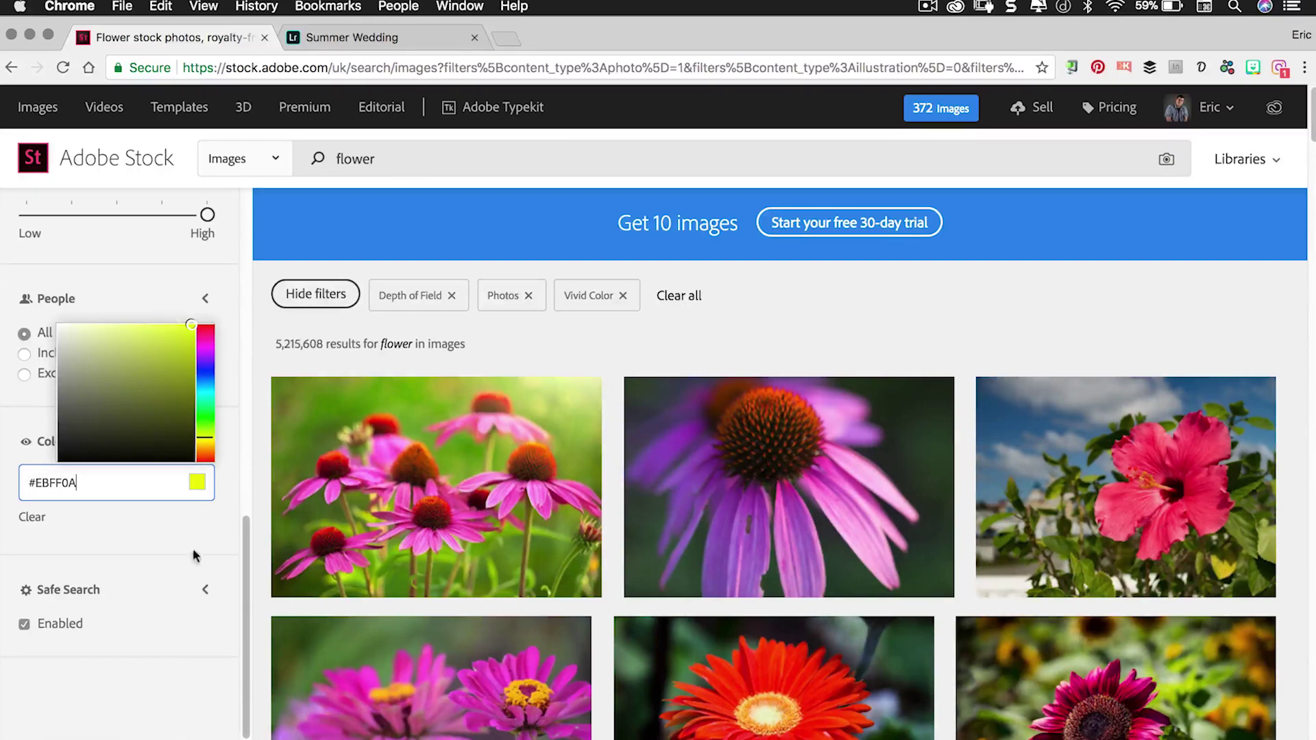
click(193, 540)
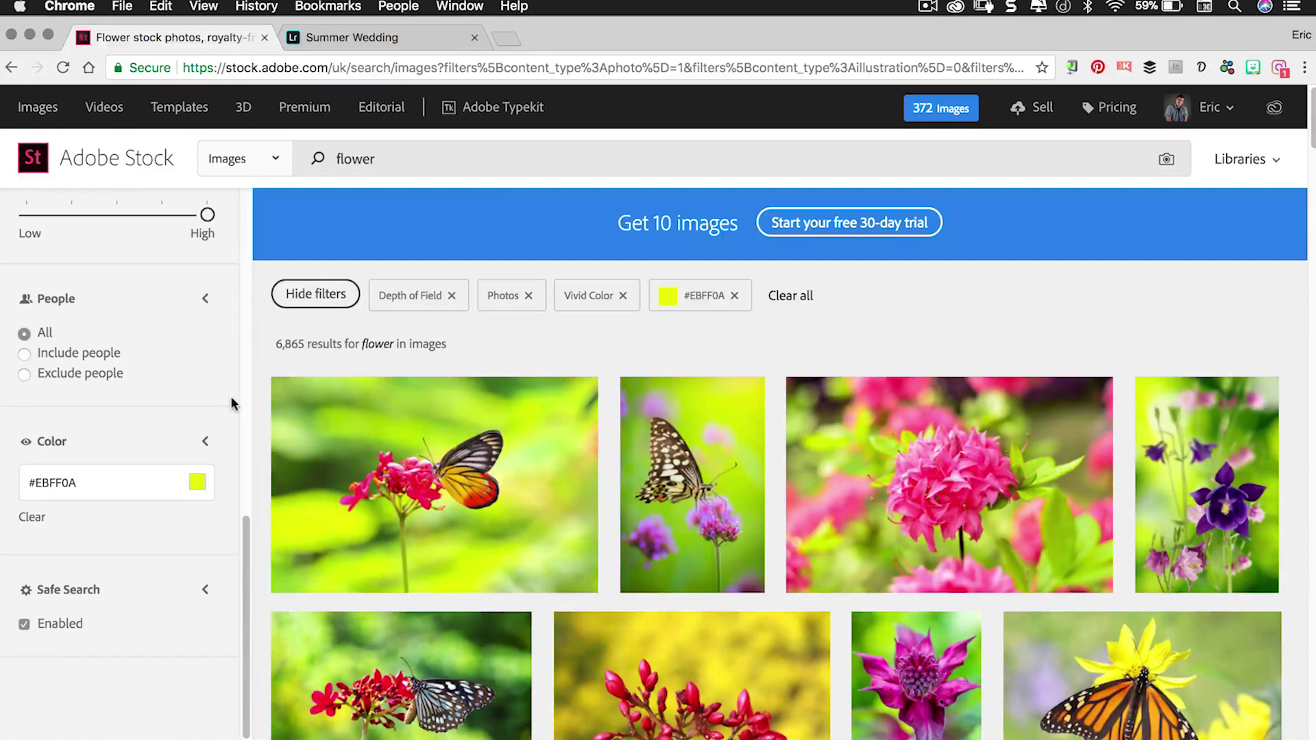
drag(1312, 133, 734, 338)
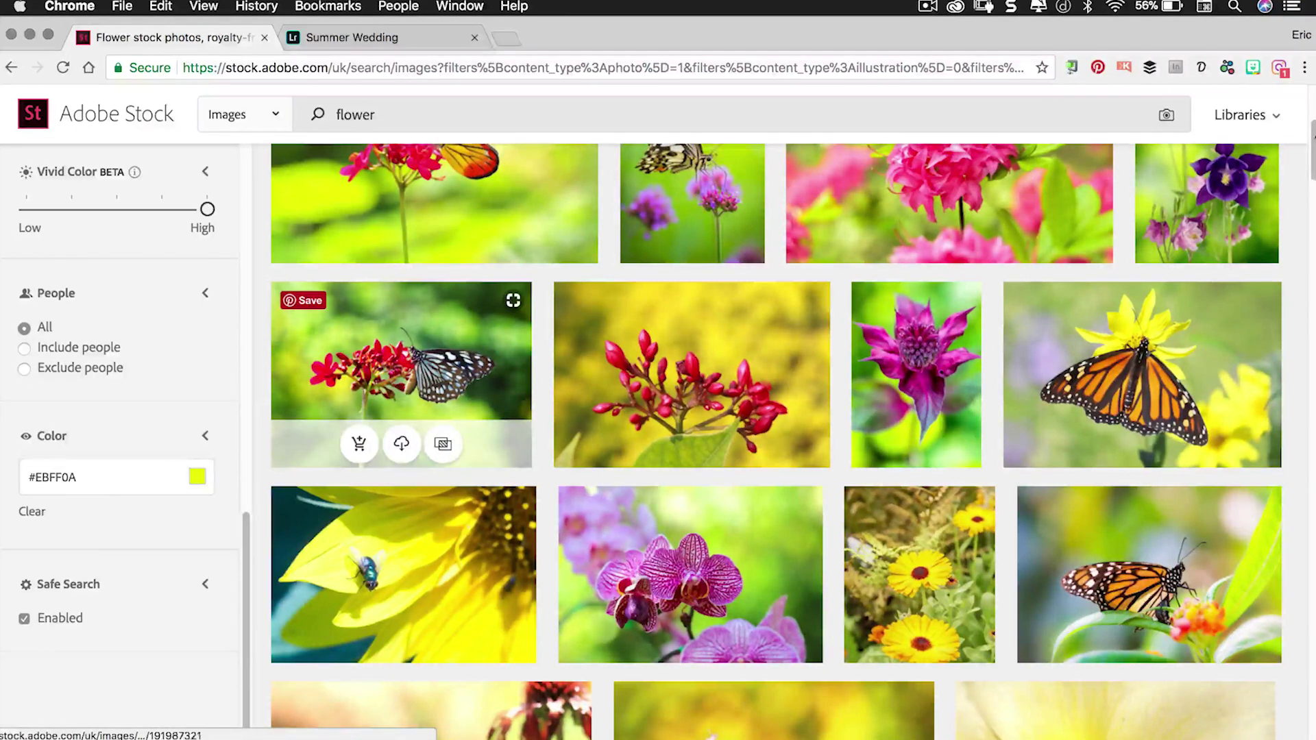
scroll(1312, 158, up, 5)
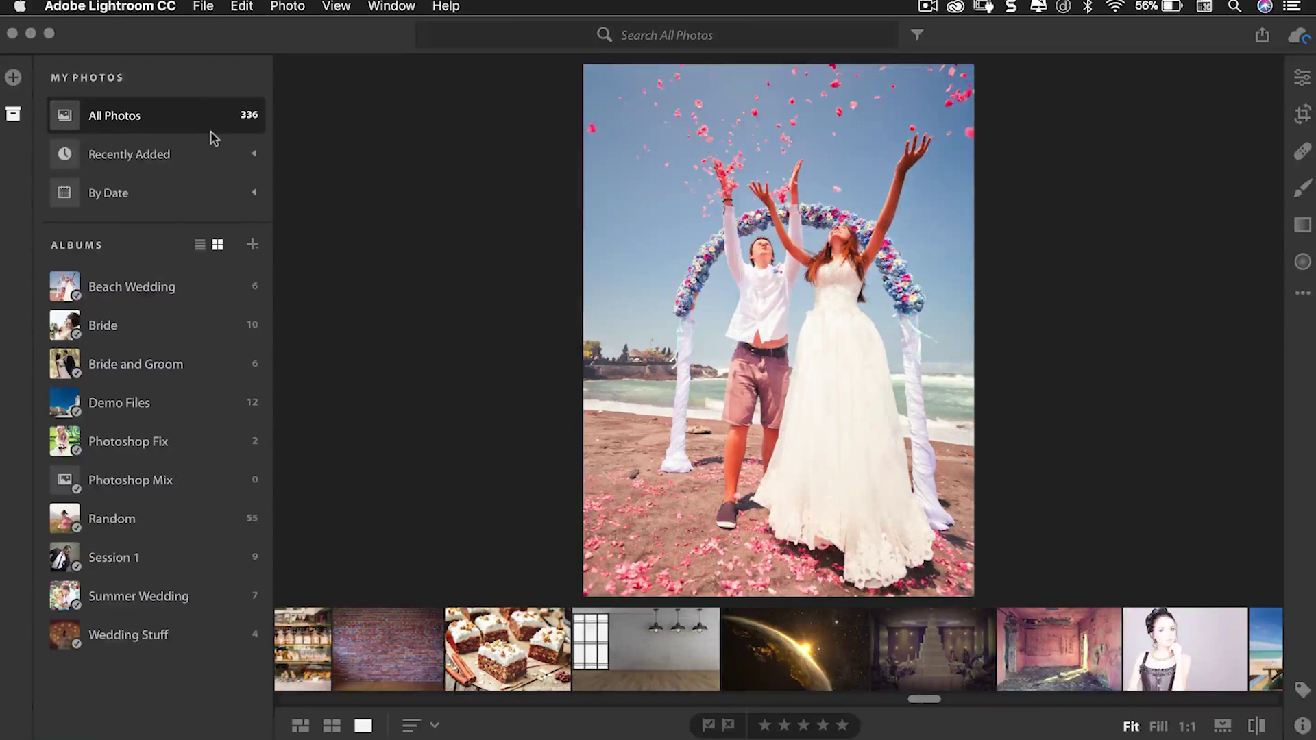
- Search the library for 'cathedral', view both matches, then clear the search back to All Photos
click(700, 37)
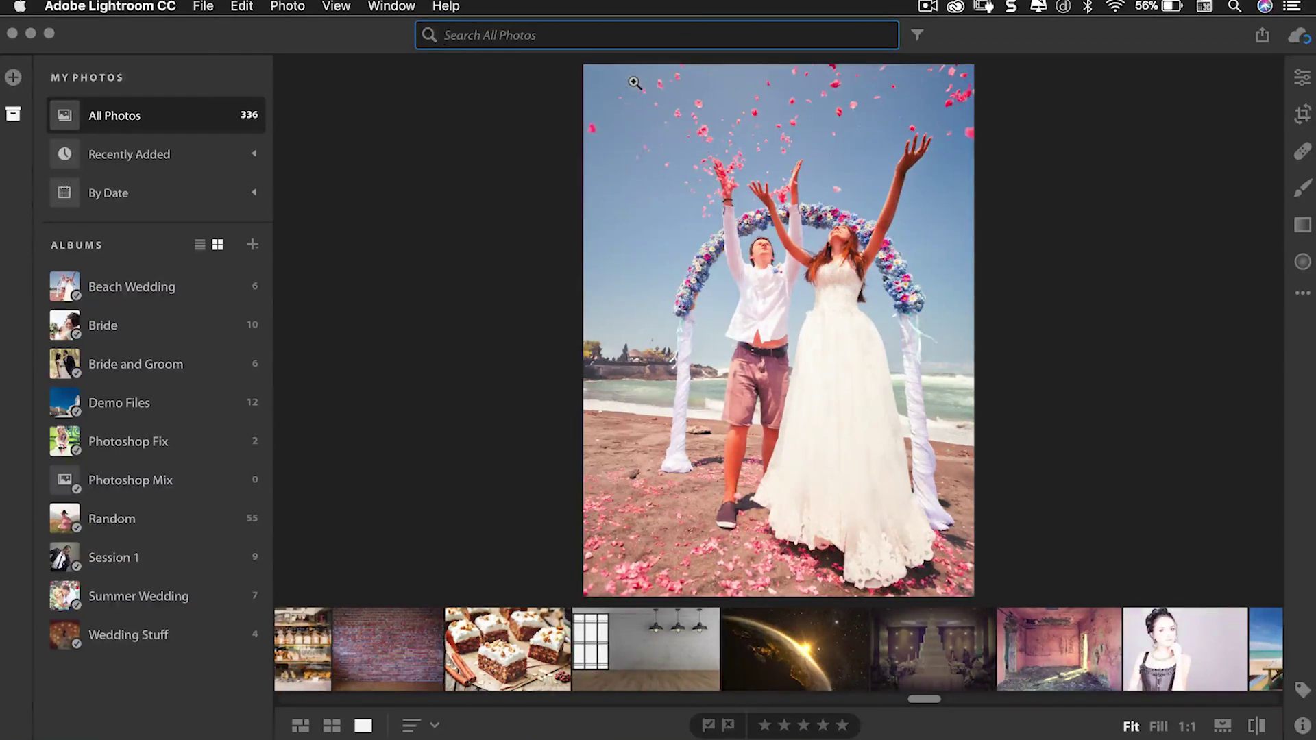
text(cat)
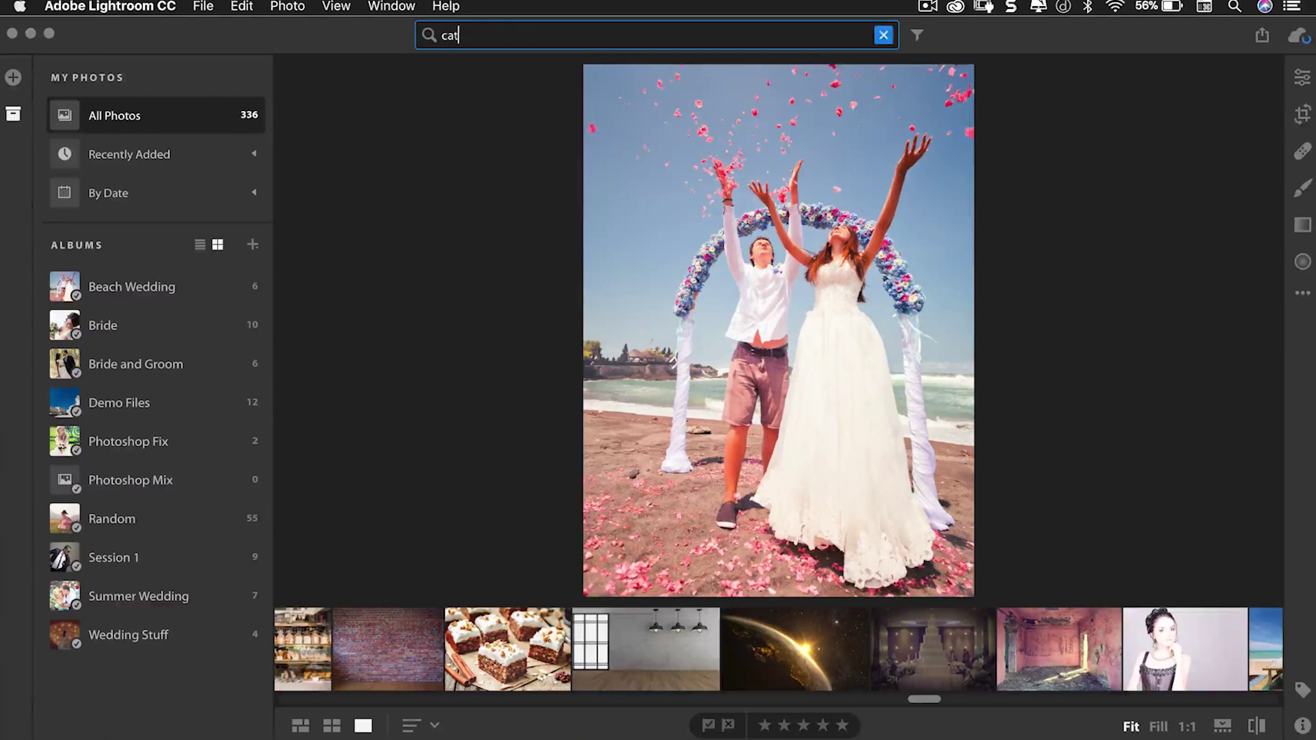
text(hedral)
key(Return)
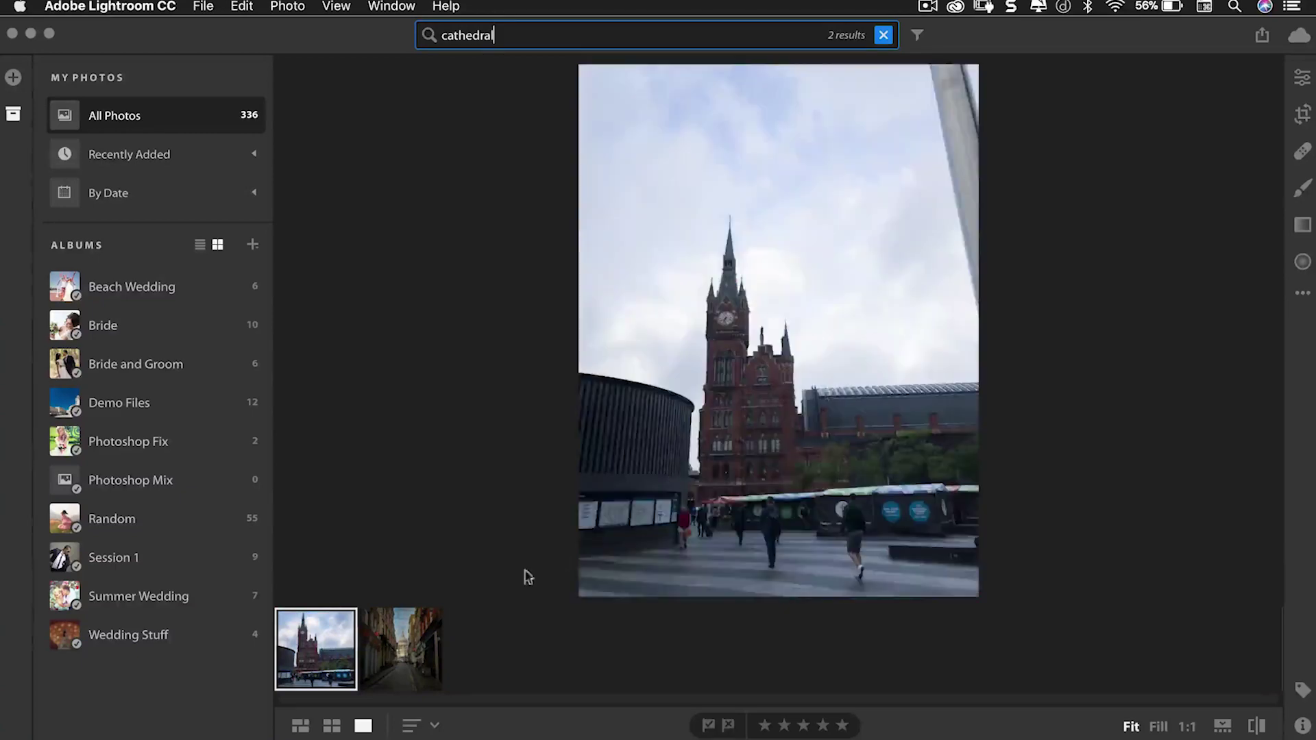
click(392, 652)
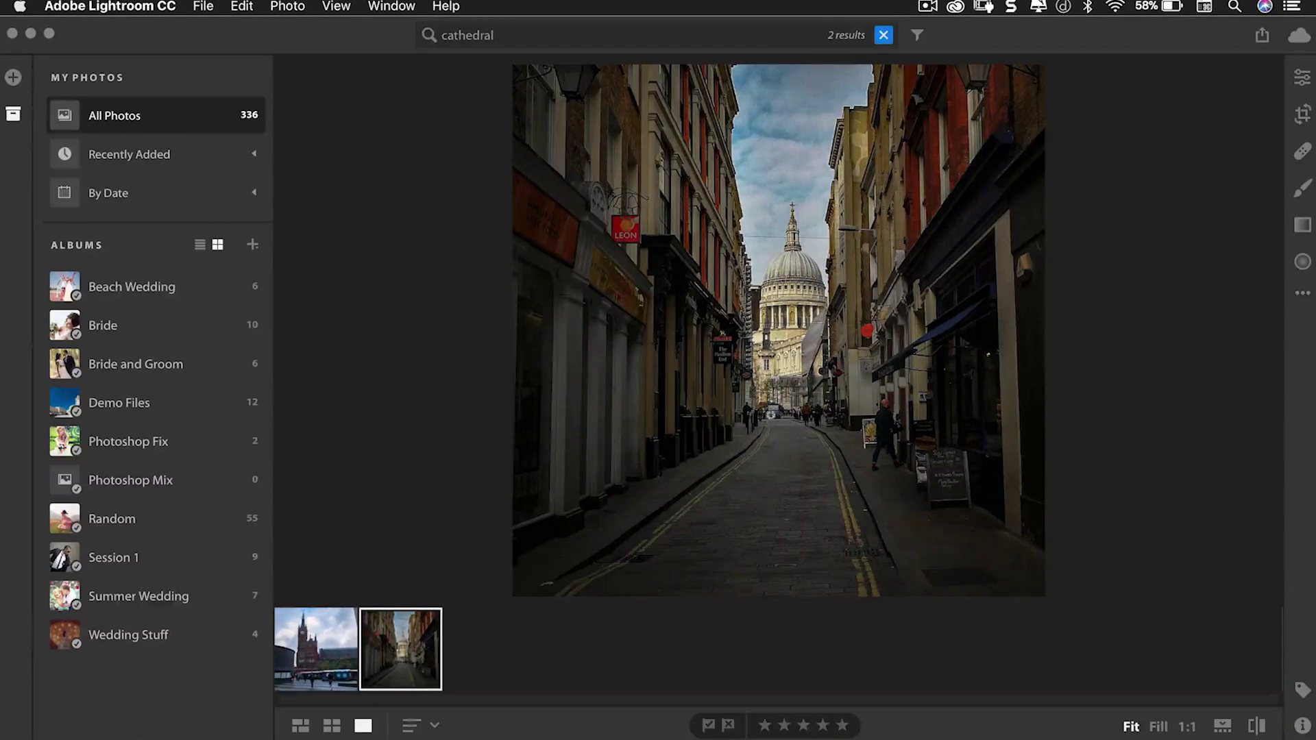
click(307, 625)
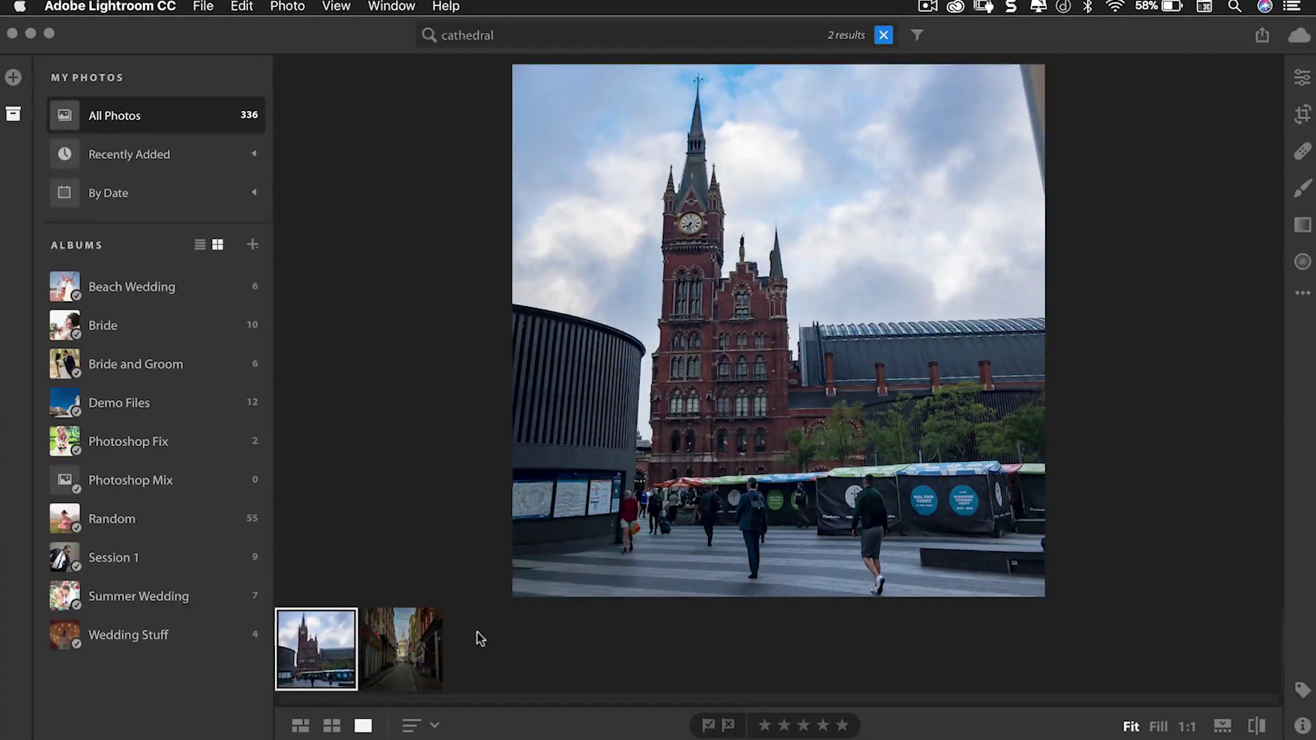
click(883, 36)
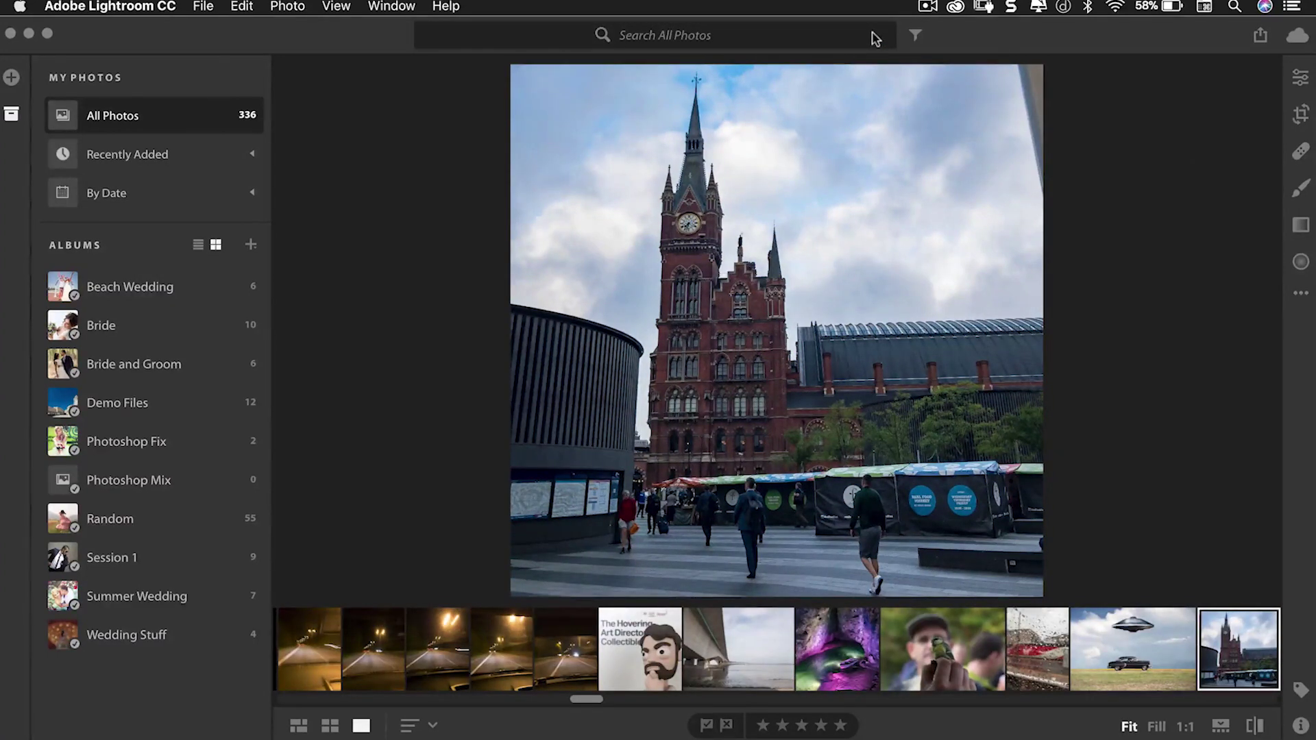
- Search all photos for typewriter by entering 'typ'
click(663, 37)
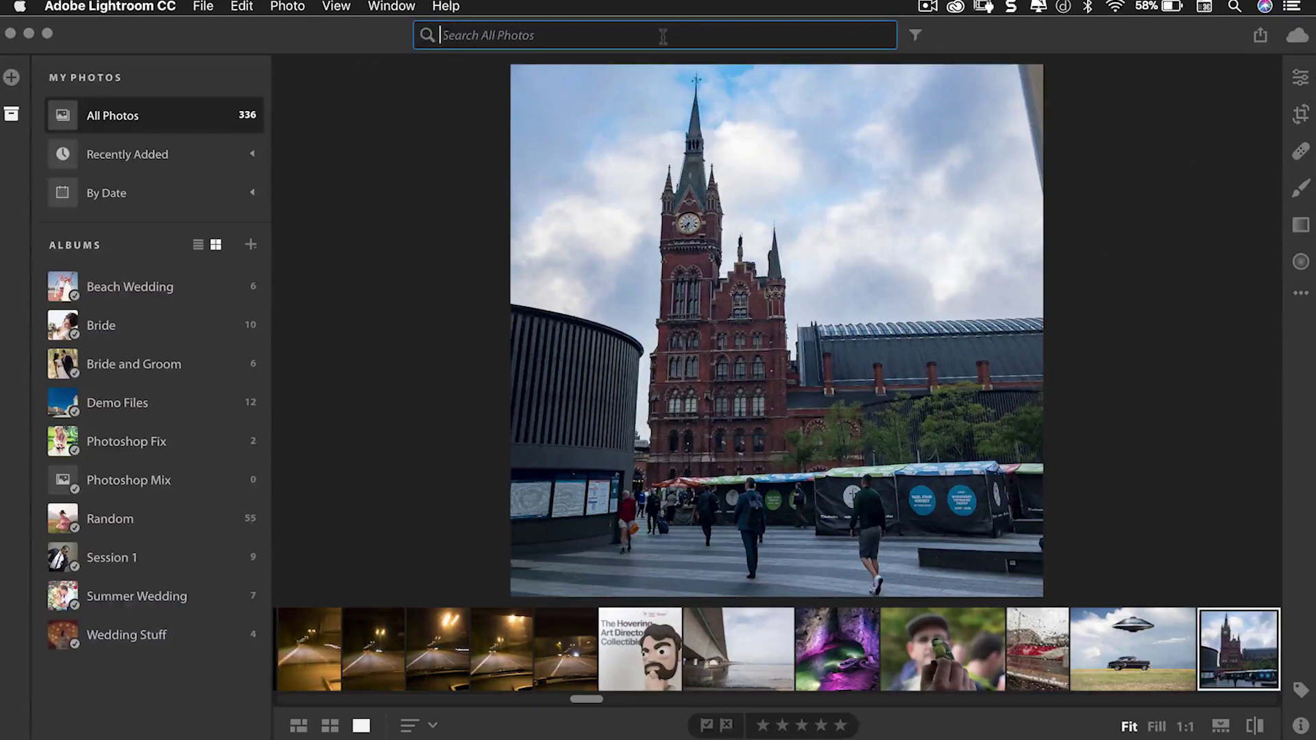
text(typewriter)
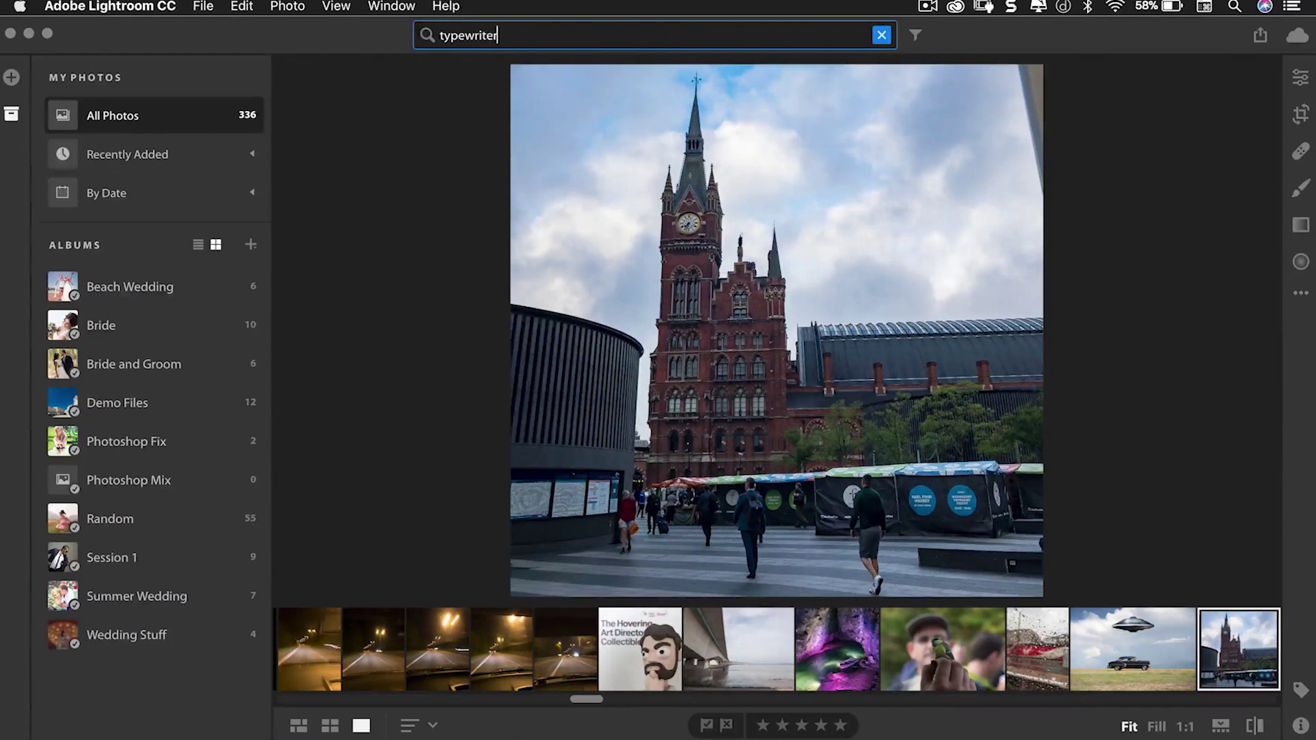
key(Return)
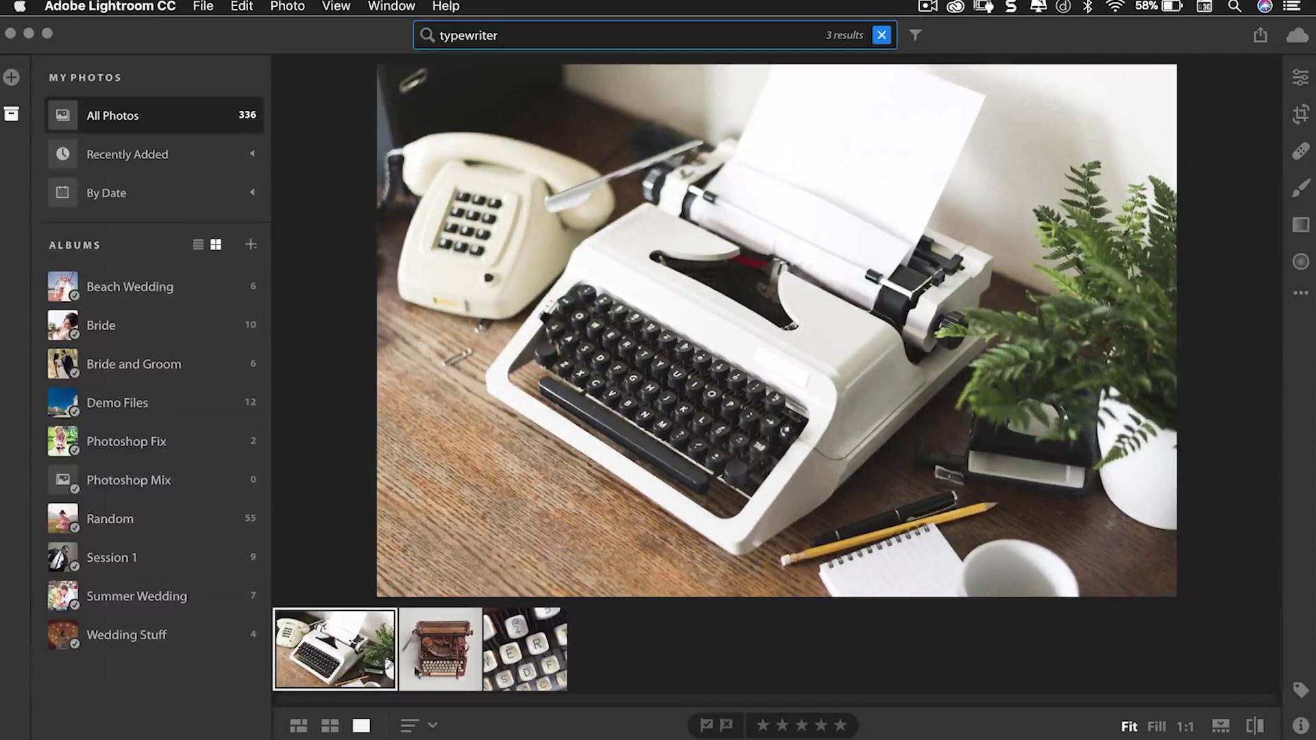
- Browse the three typewriter matches, ending on the typewriter keys close-up
click(473, 675)
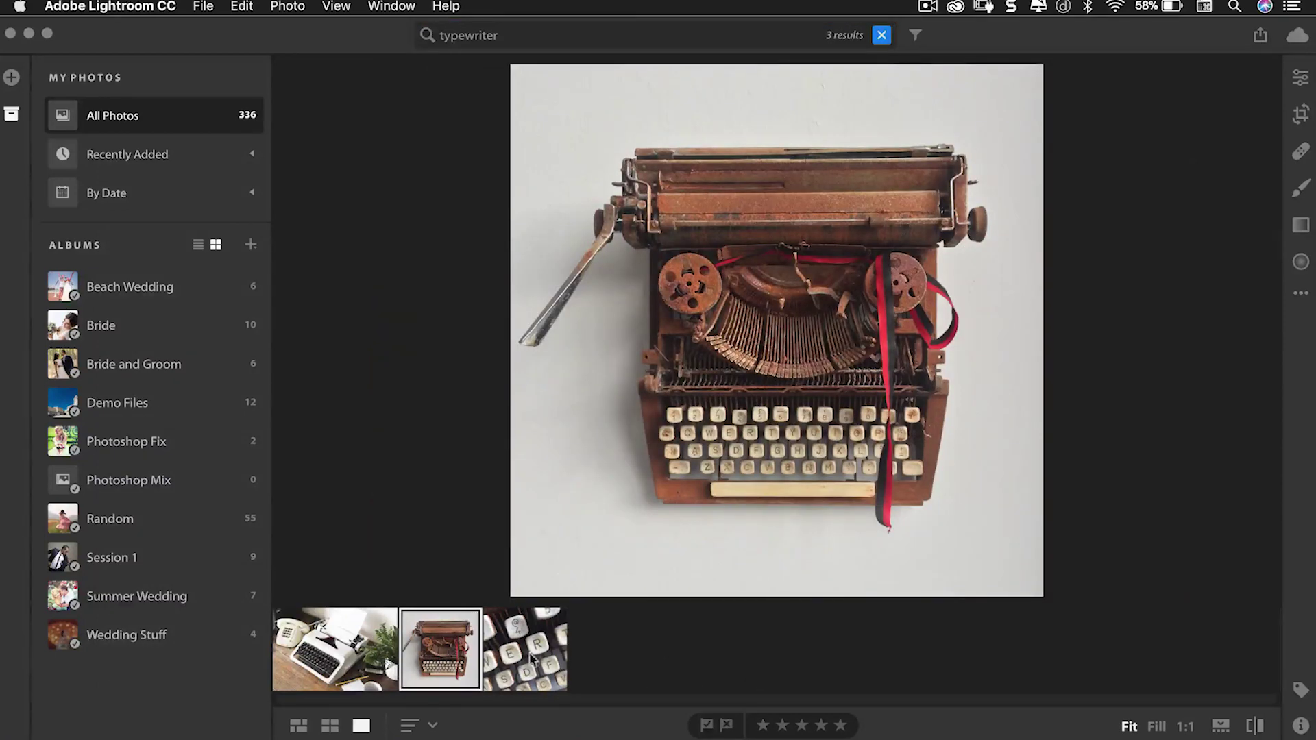
click(535, 658)
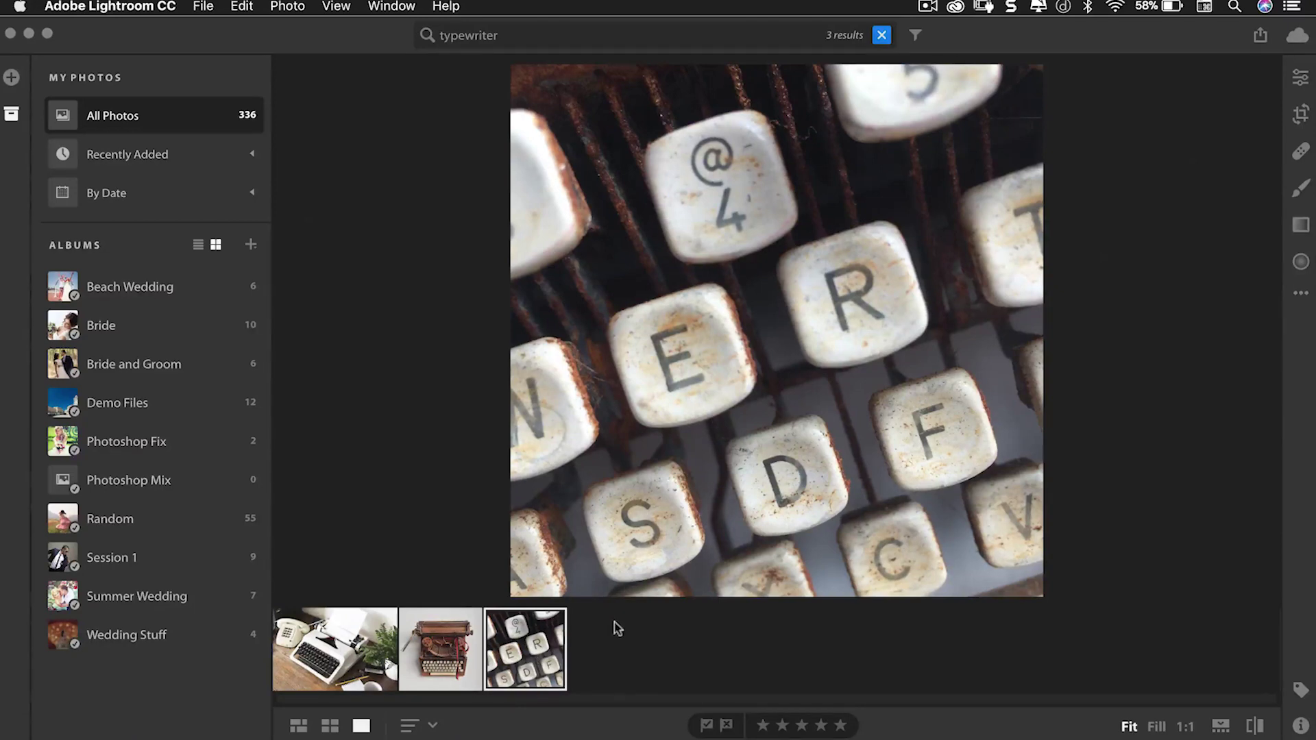
click(444, 678)
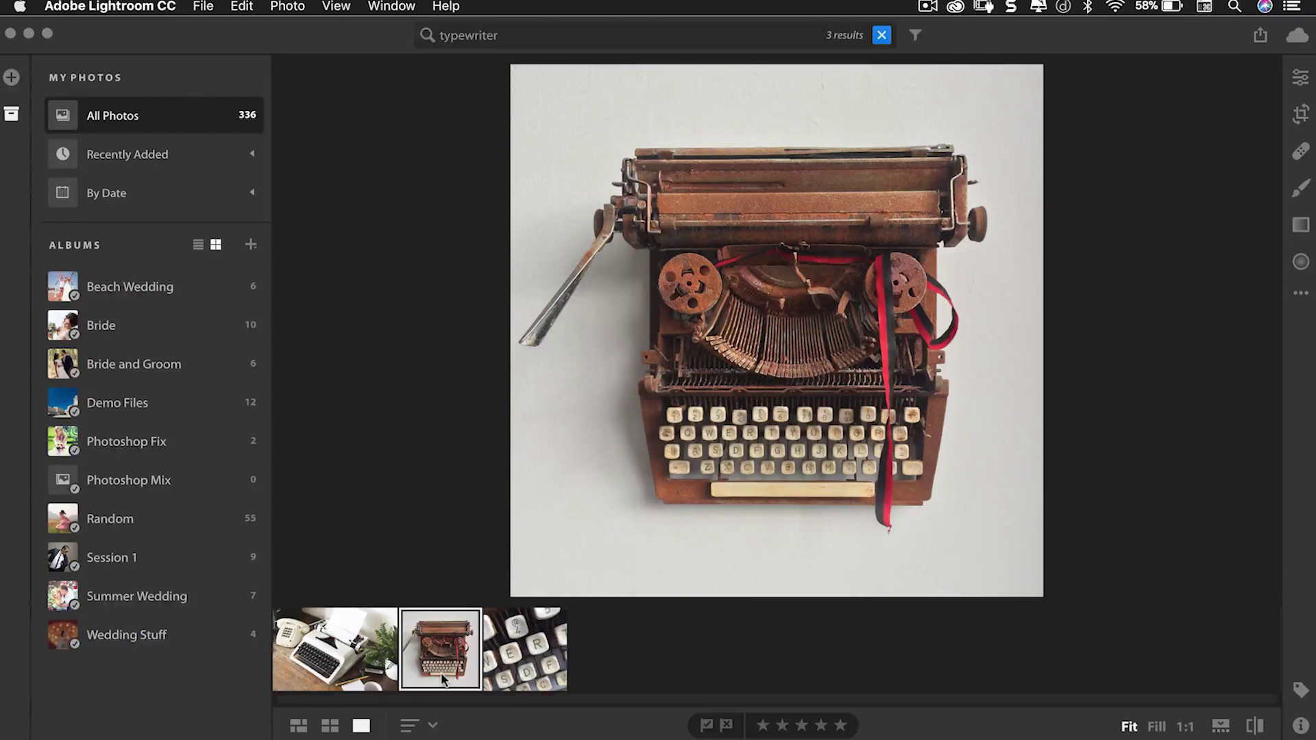
click(514, 665)
click(352, 669)
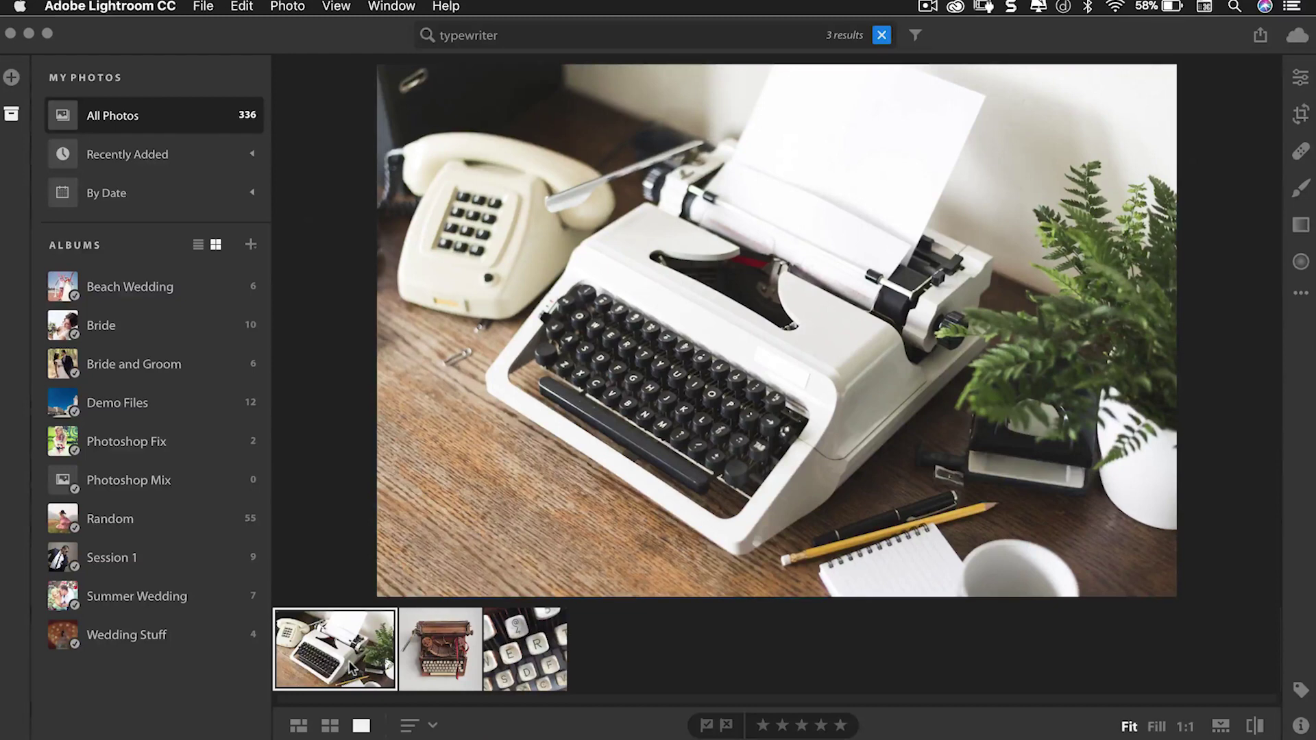
click(452, 658)
click(516, 666)
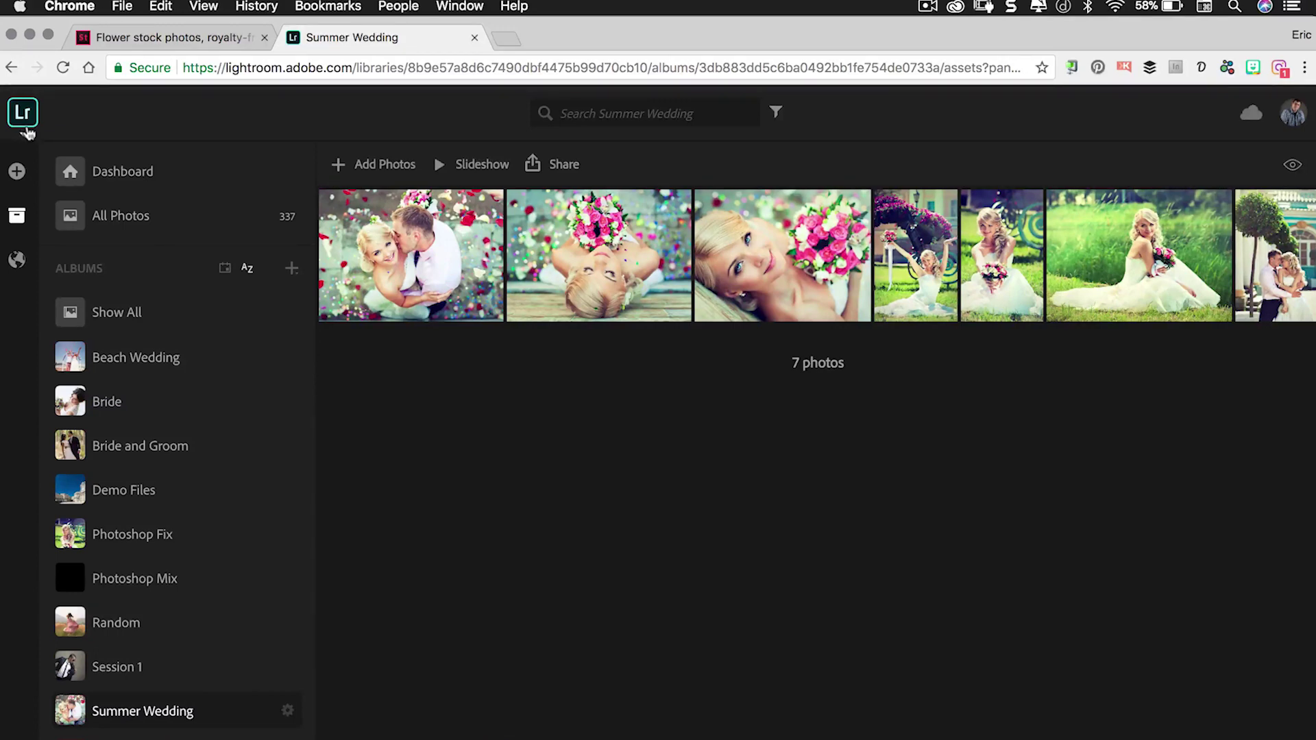
- Turn on the Best Photos technology preview and open the Summer Wedding album
click(23, 118)
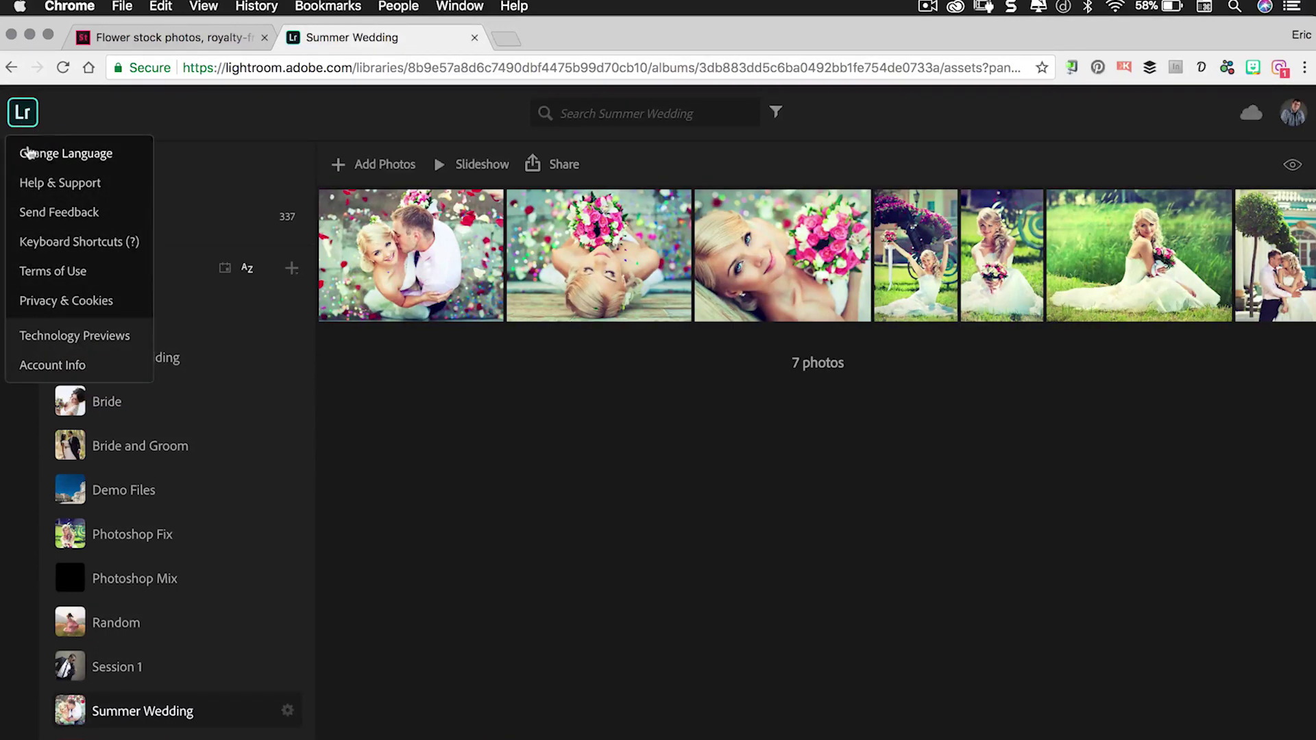
click(100, 337)
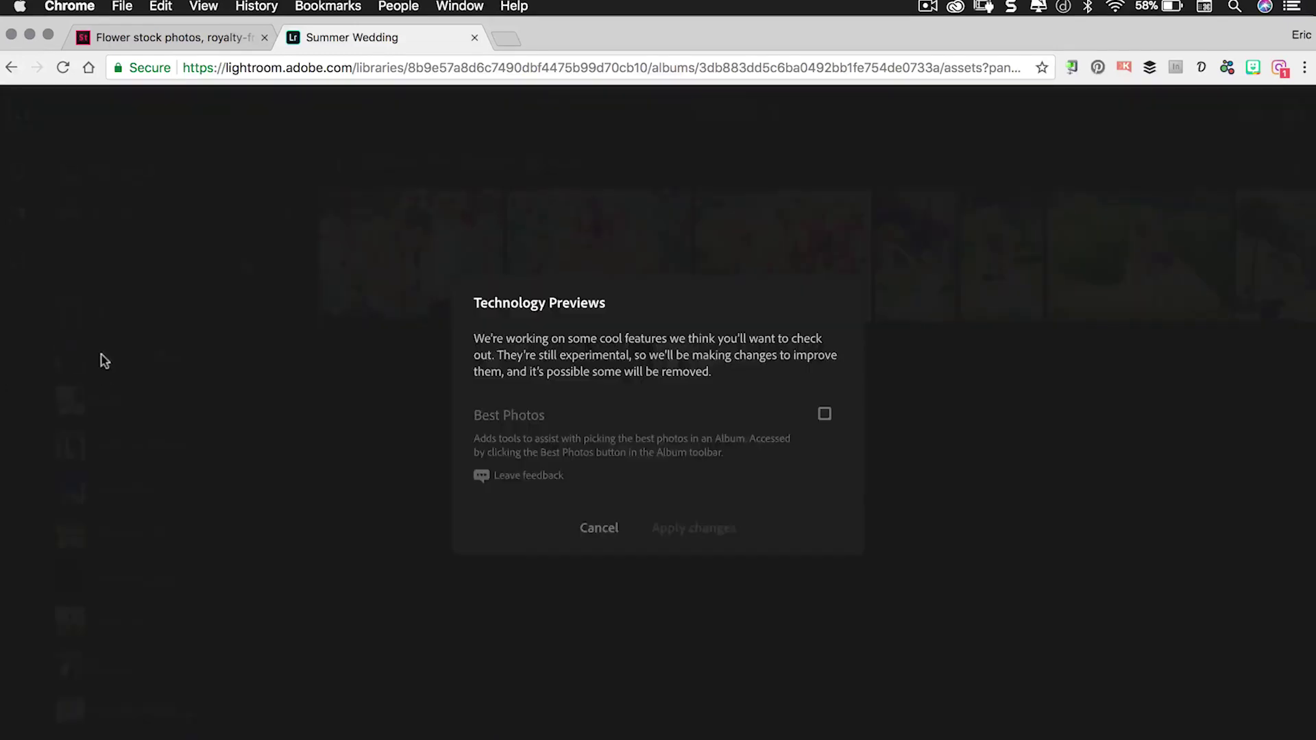
click(824, 416)
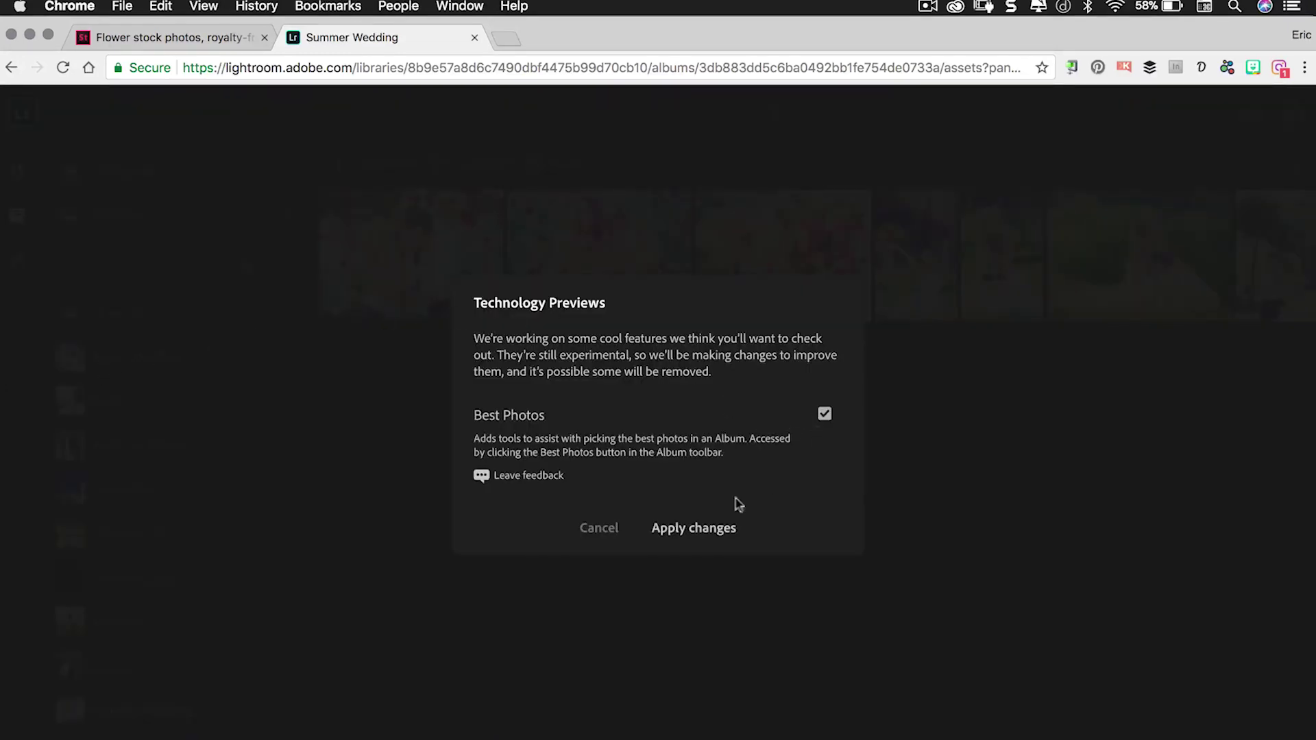
click(694, 530)
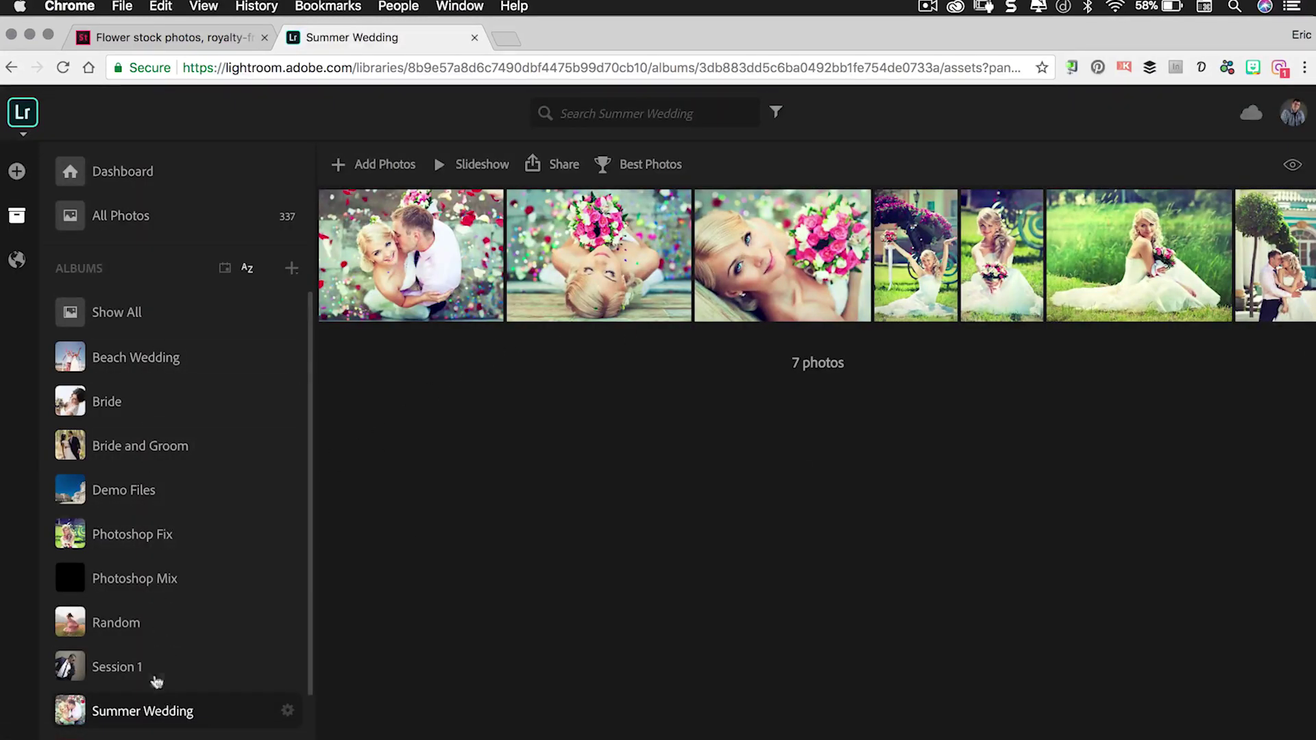
click(157, 713)
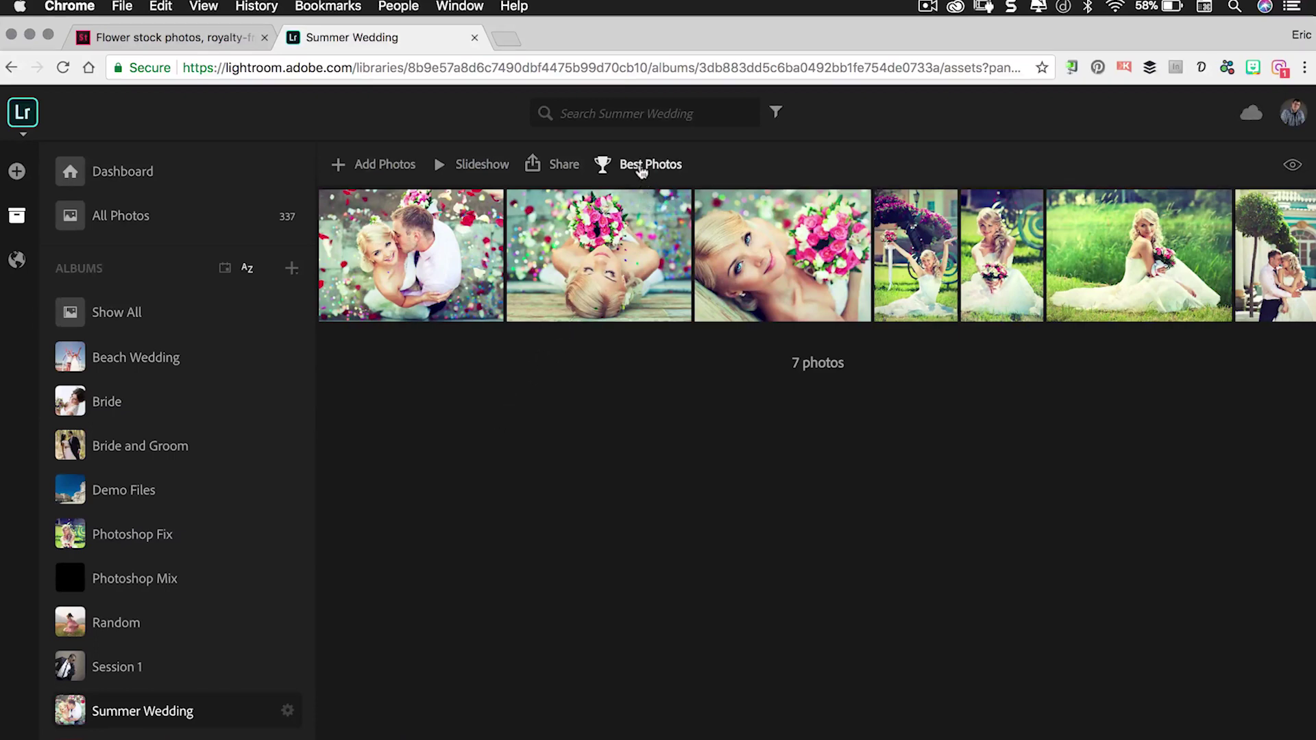
- Run Best Photos on Summer Wedding and view the 2 Other Photos
click(642, 170)
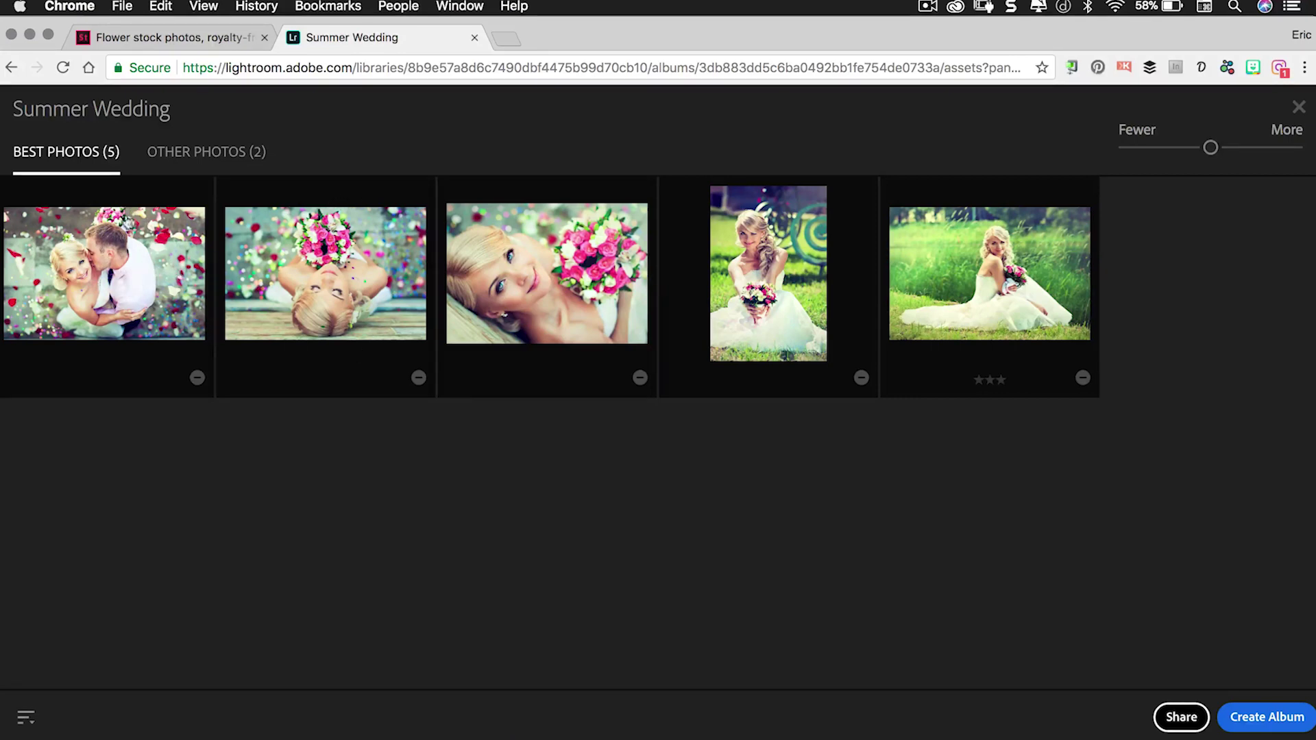
click(194, 154)
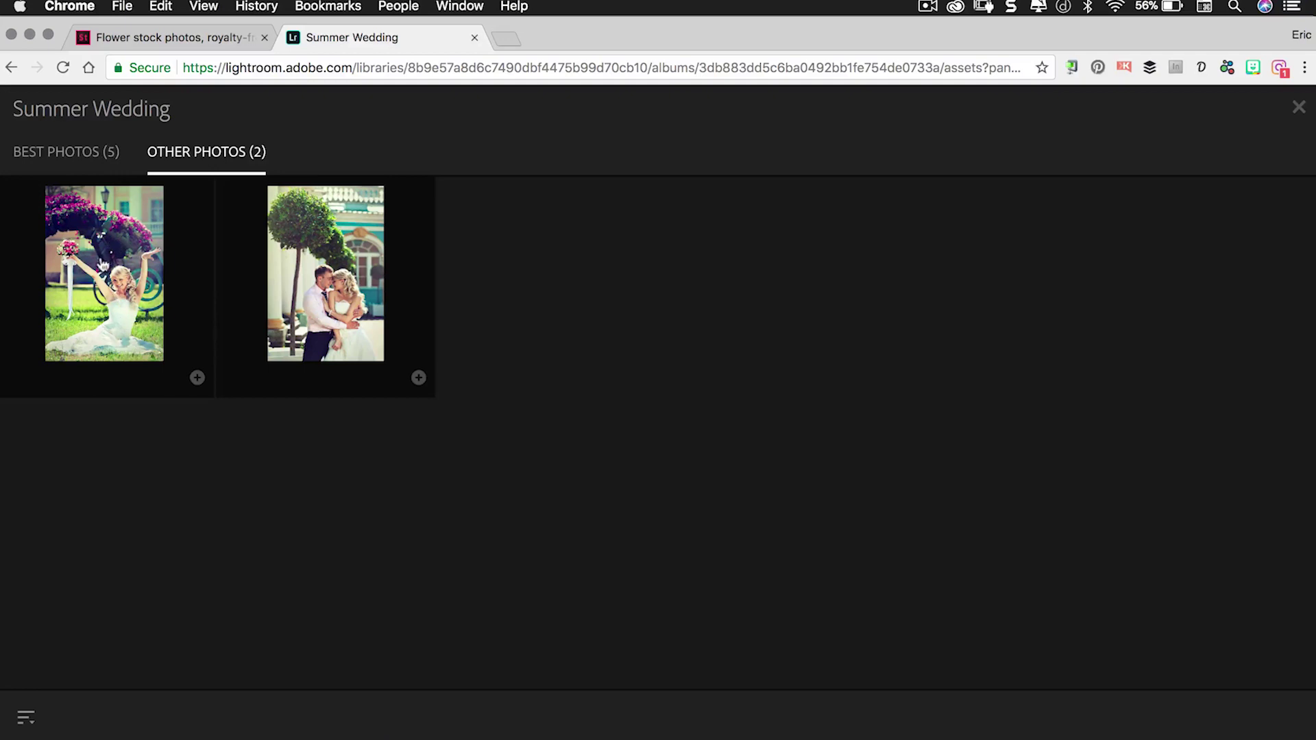
- Move the Fewer/More slider toward Fewer, leaving 3 best photos and 4 other photos
click(82, 154)
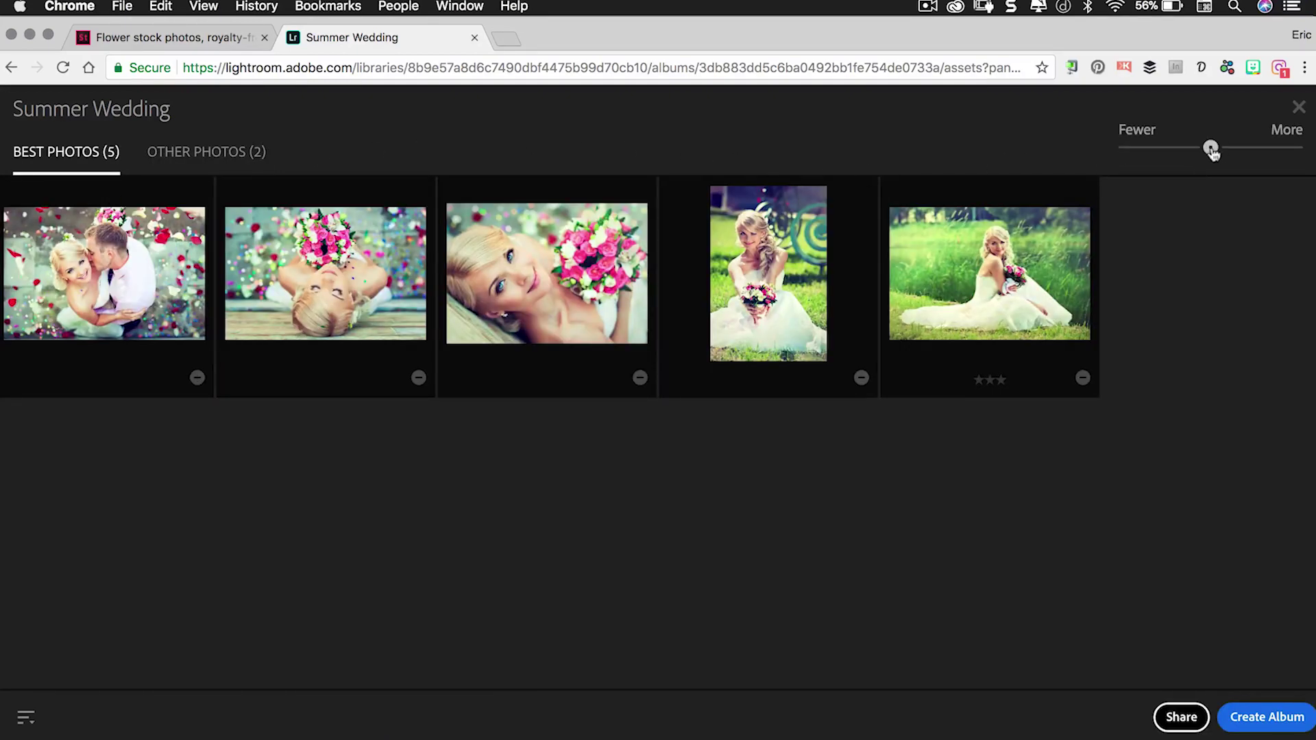
mouse_move(1213, 155)
mouse_down()
mouse_move(1241, 155)
mouse_move(1223, 155)
mouse_up()
drag(1222, 152, 1144, 155)
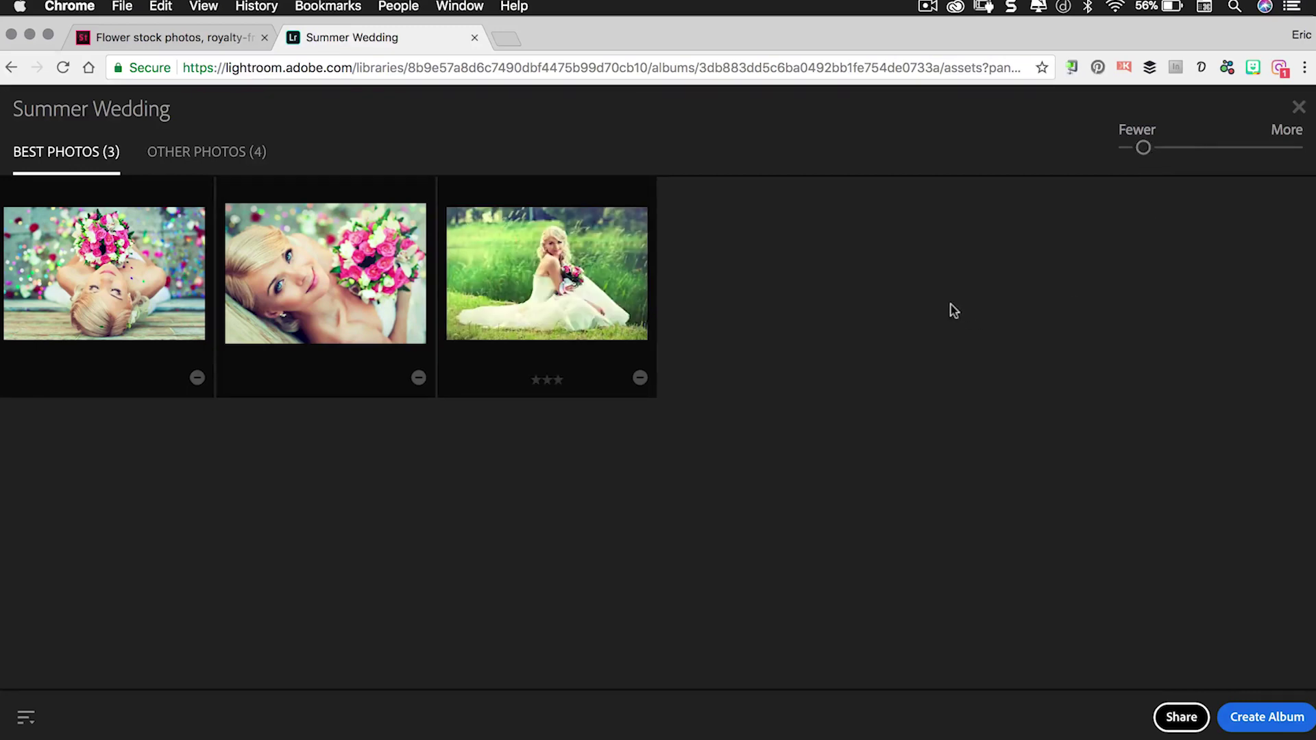